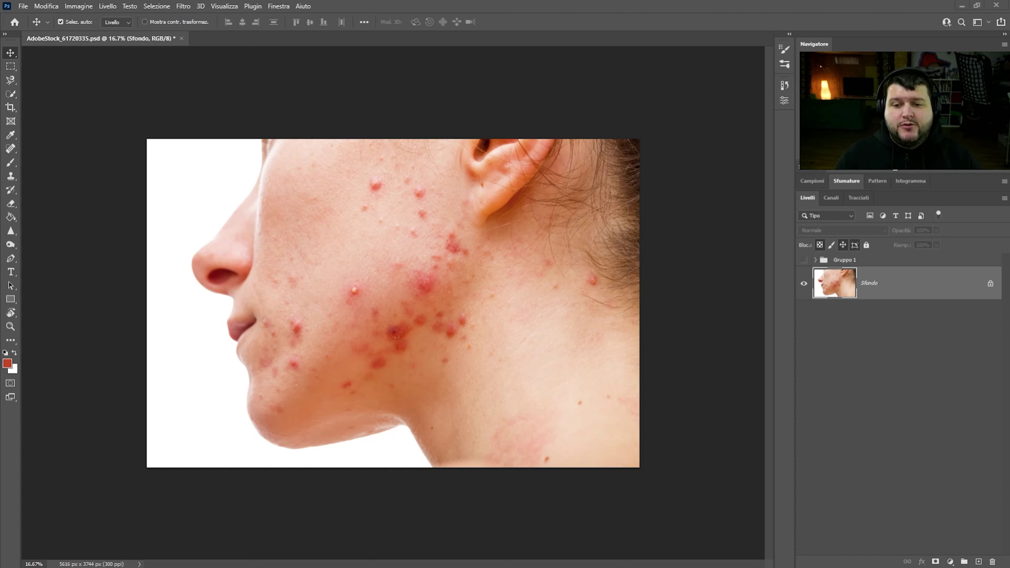
- Toggle Gruppo 1's visibility on, off and on to compare with the acne original, then select it
click(803, 260)
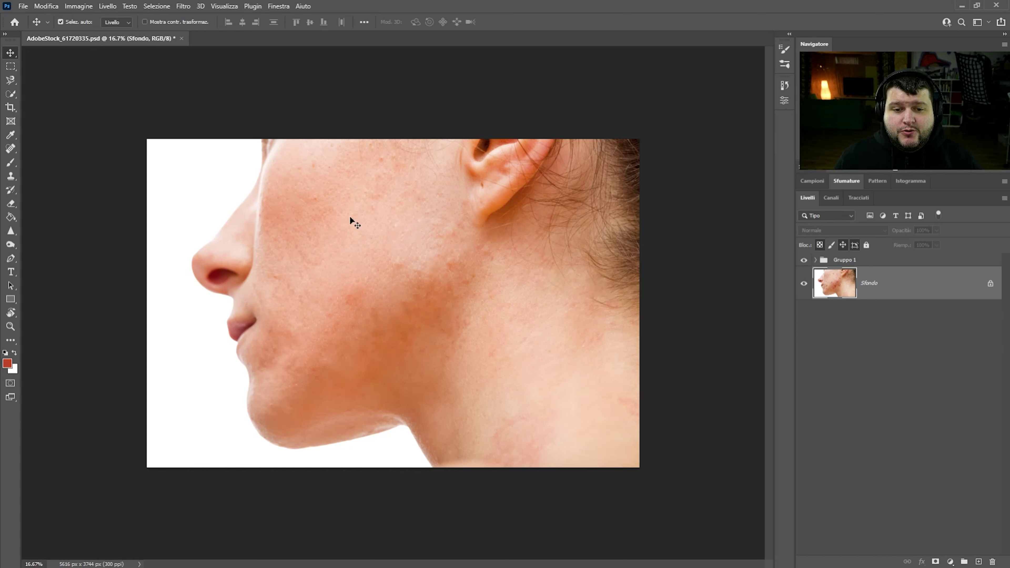
click(803, 260)
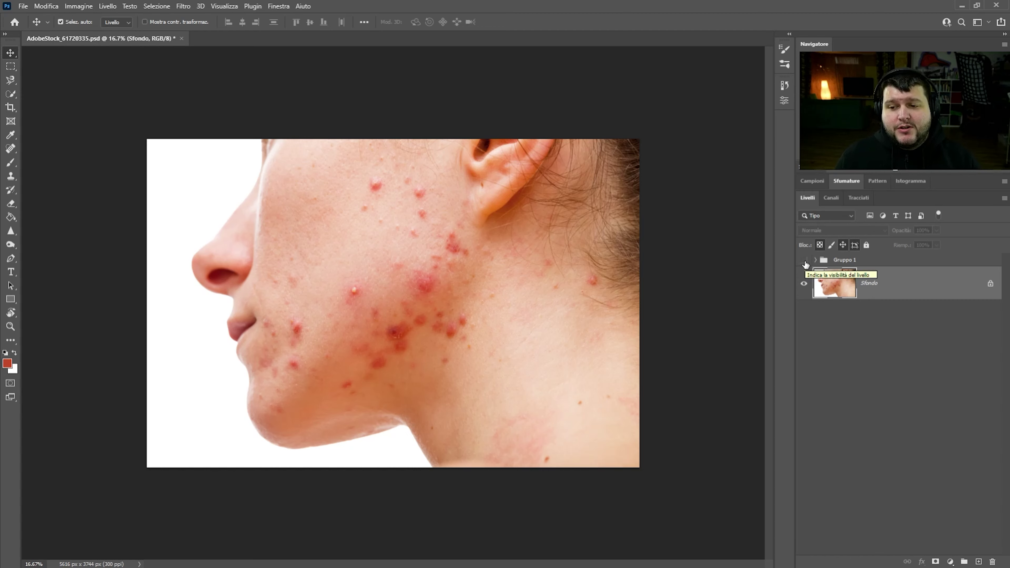
click(804, 263)
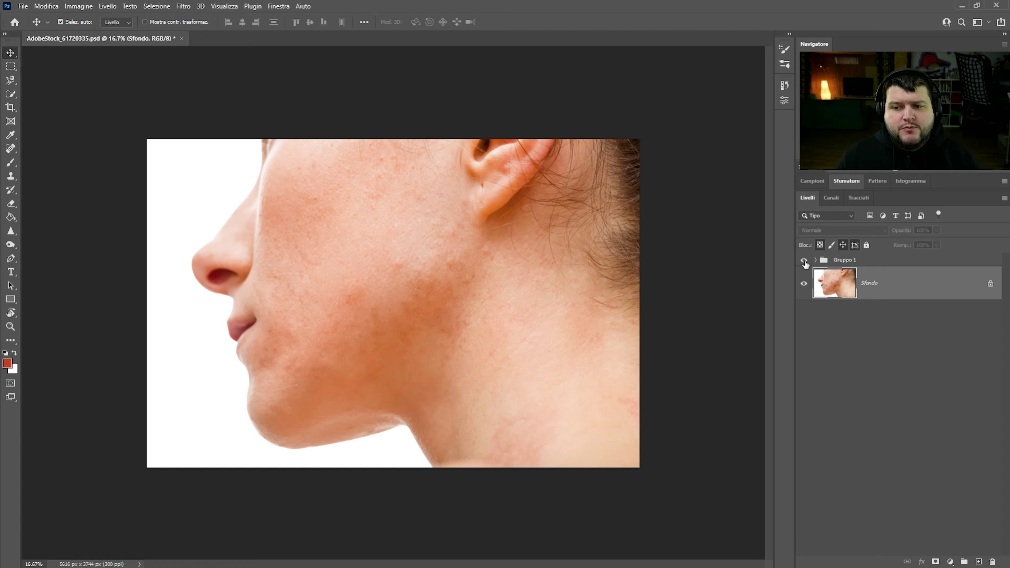
click(853, 264)
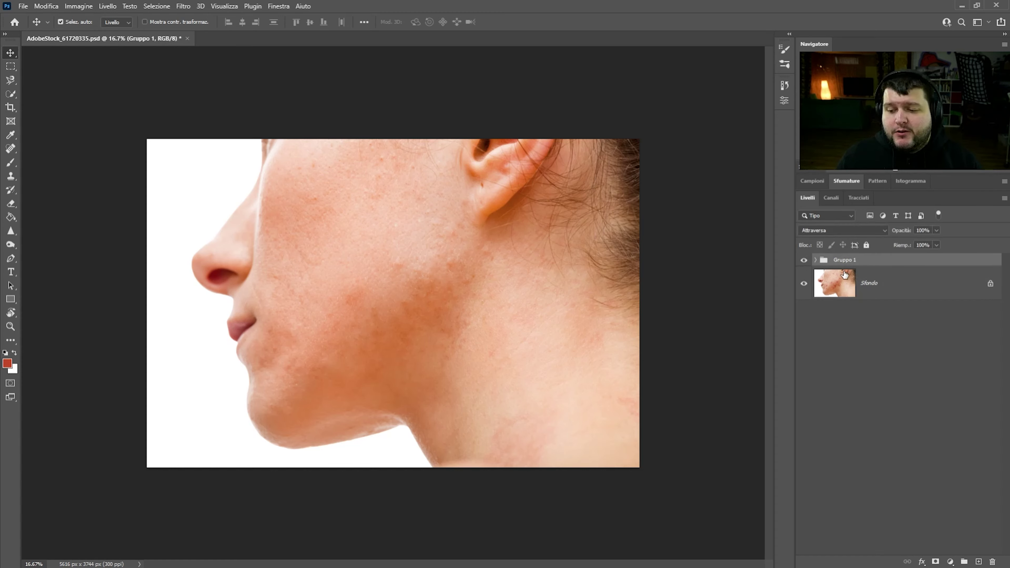
- Delete Gruppo 1 and add a Tonalità/saturazione layer, undoing a test hue shift
click(993, 562)
key(Return)
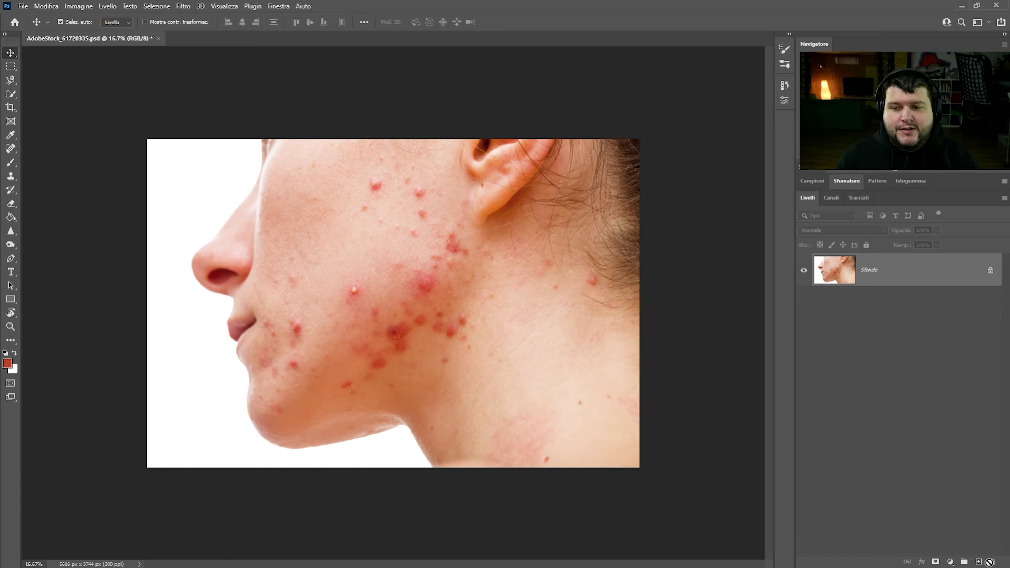
click(950, 562)
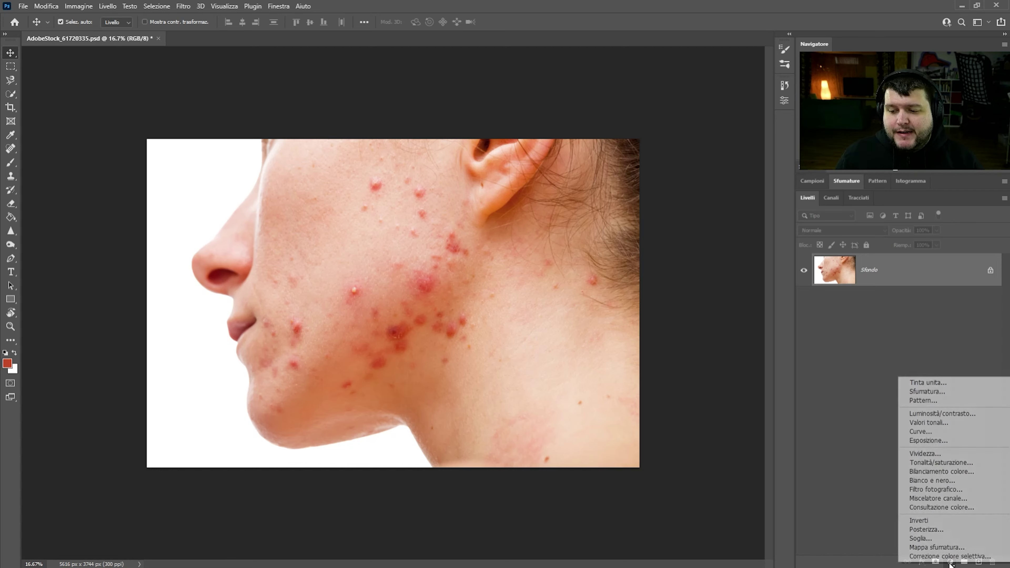
click(951, 464)
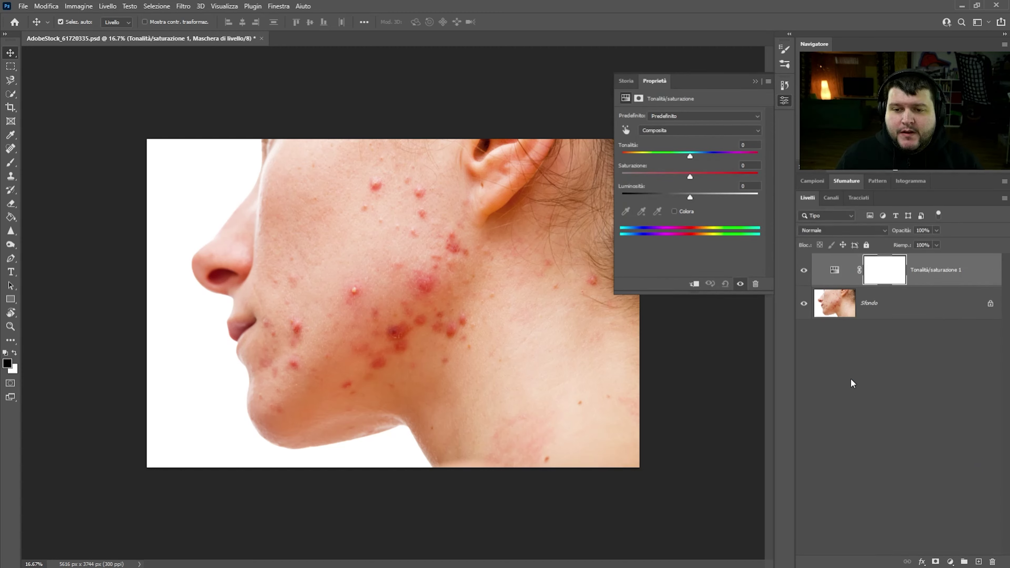
drag(690, 157, 720, 169)
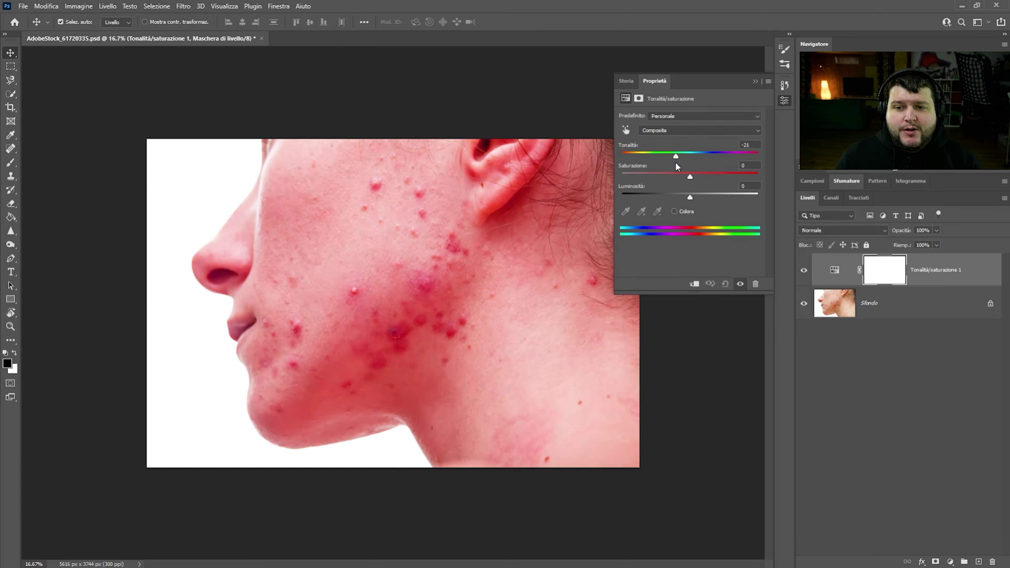
key(ctrl+z)
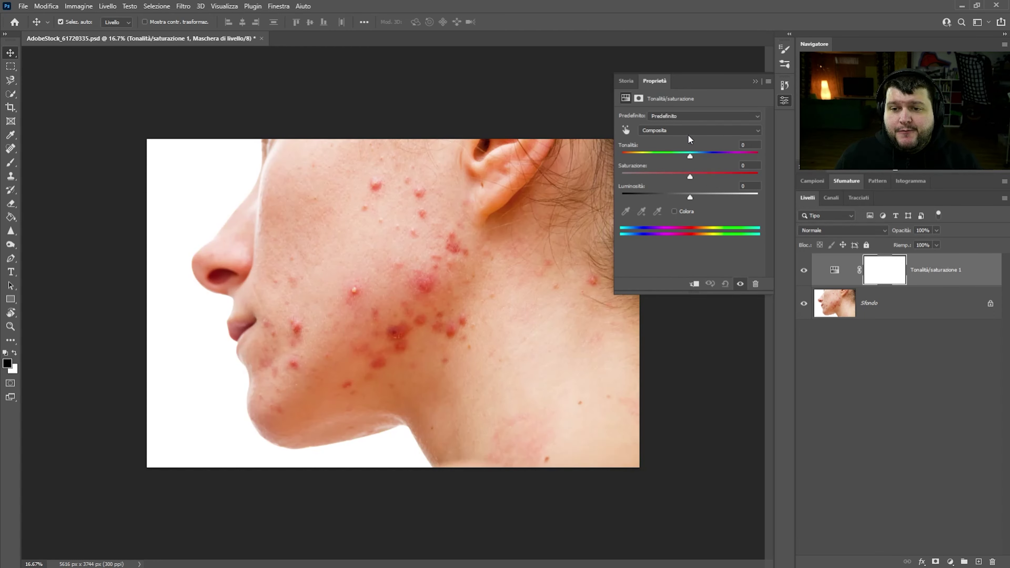
click(662, 131)
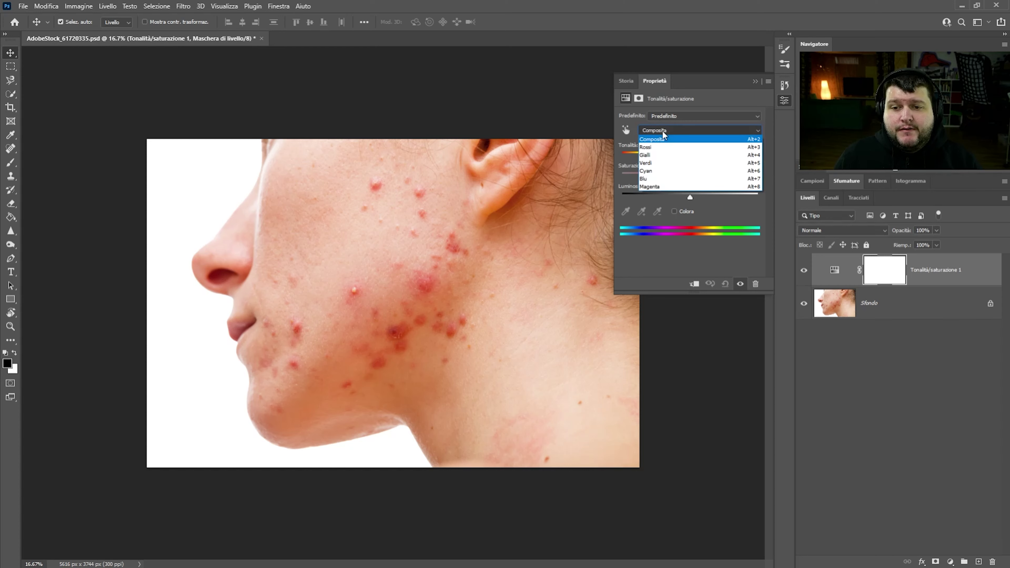
- Target Rossi with hue +70 and saturation +41, narrowing the red range on the colour bar
click(663, 147)
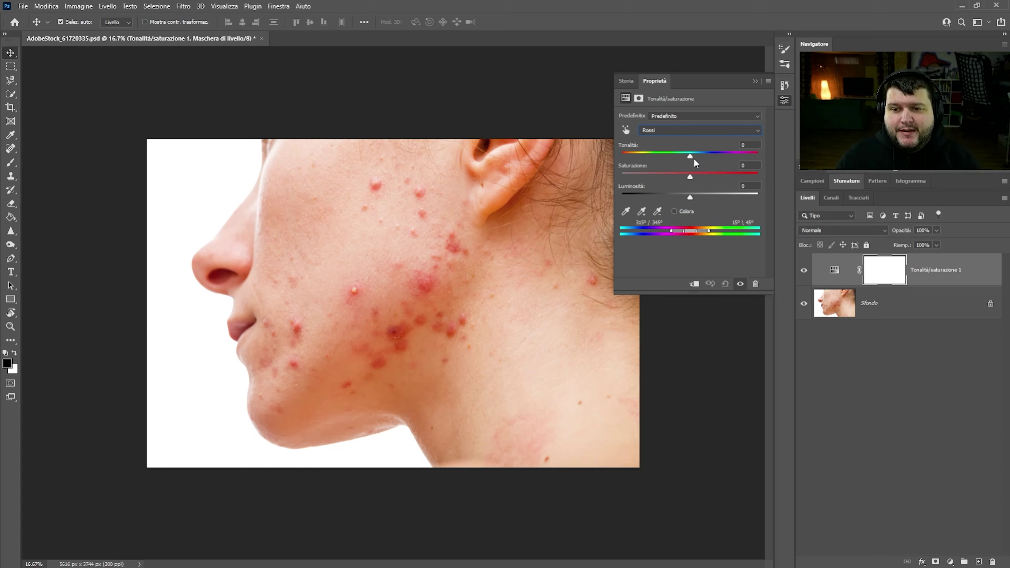
mouse_move(691, 156)
mouse_down()
mouse_move(725, 154)
mouse_move(691, 158)
mouse_move(717, 164)
mouse_up()
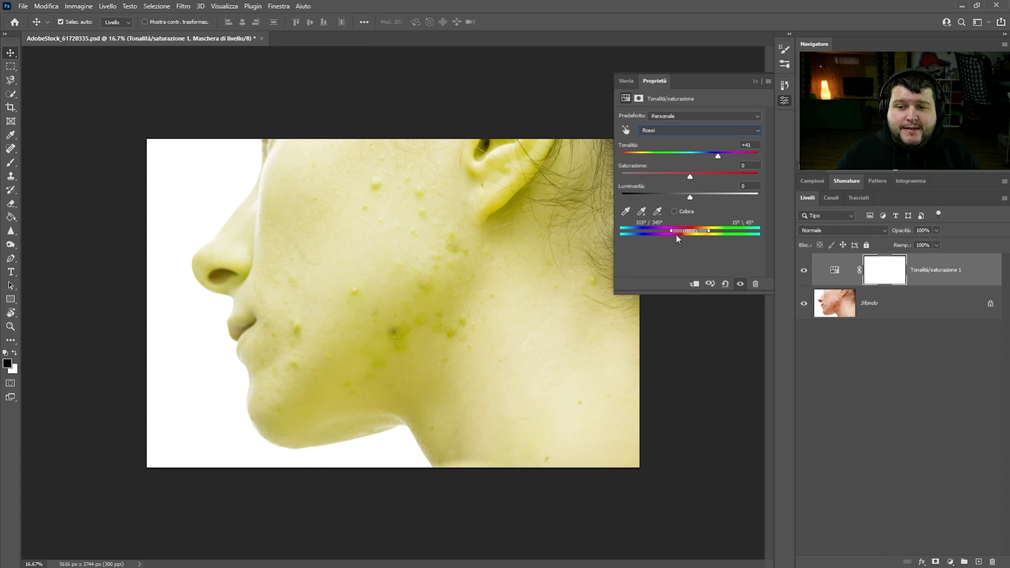
mouse_move(718, 156)
mouse_down()
mouse_move(728, 155)
mouse_move(712, 177)
mouse_up()
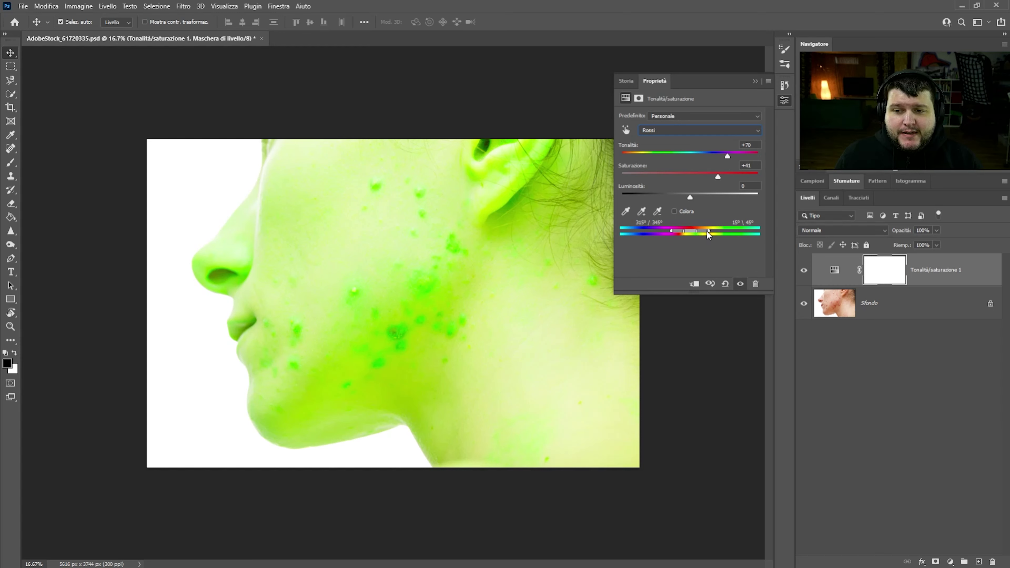
drag(705, 231, 701, 232)
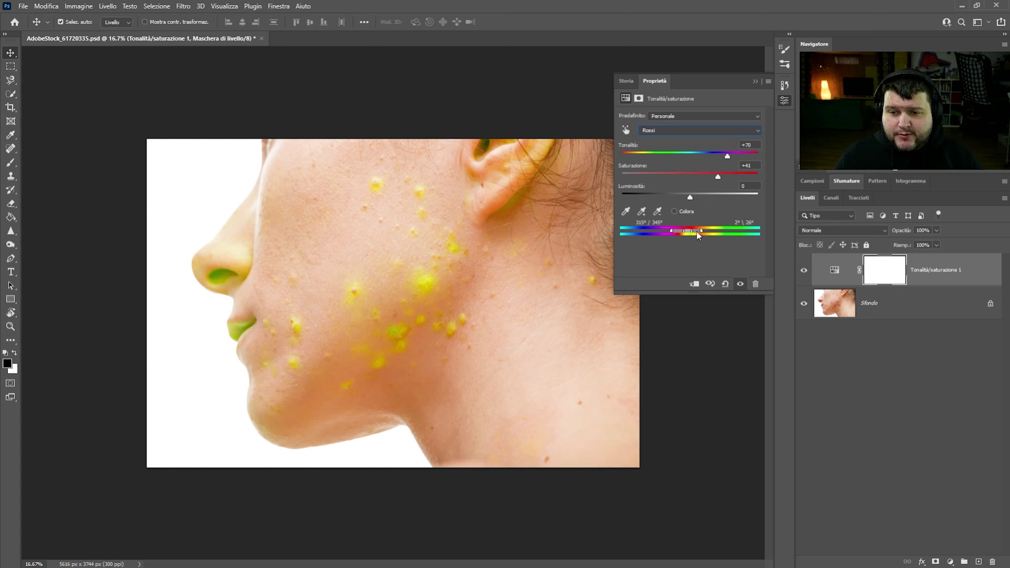
drag(697, 233, 696, 235)
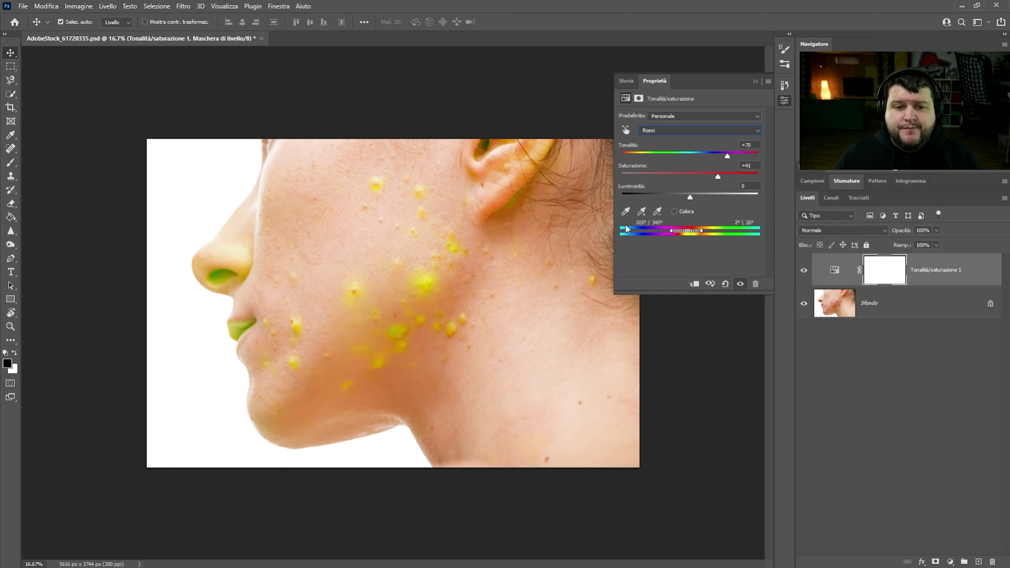
- Set Saturazione to 0 and the reds' Tonalità to +22
click(748, 166)
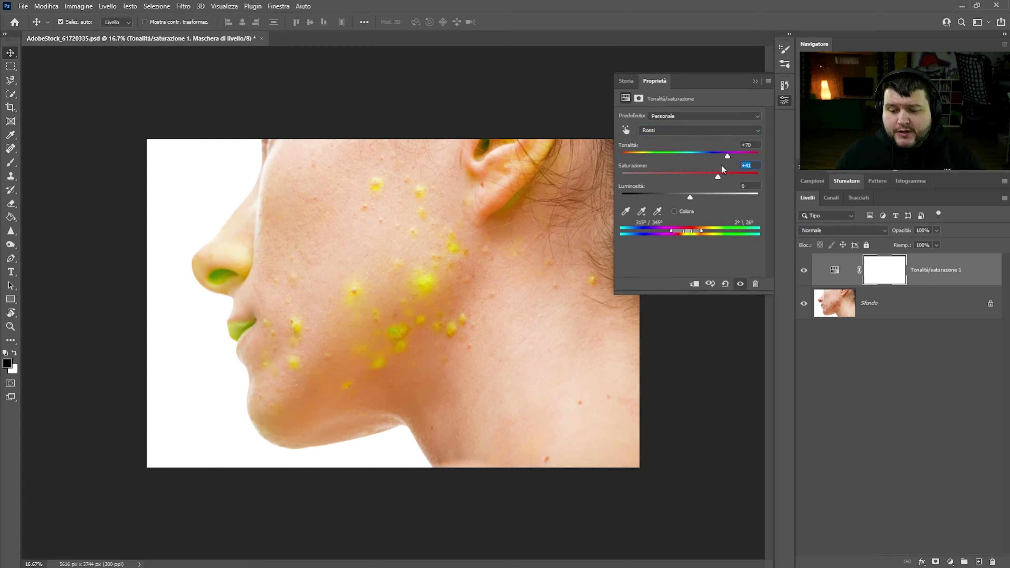
text(0)
key(shift+Tab)
text(0)
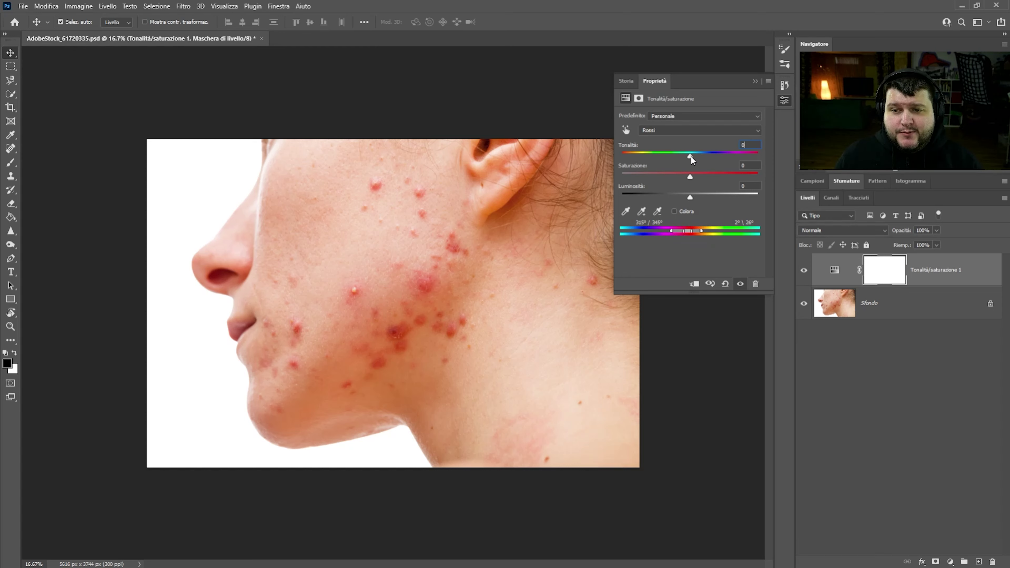
mouse_move(691, 158)
mouse_down()
mouse_move(715, 164)
mouse_move(706, 164)
mouse_up()
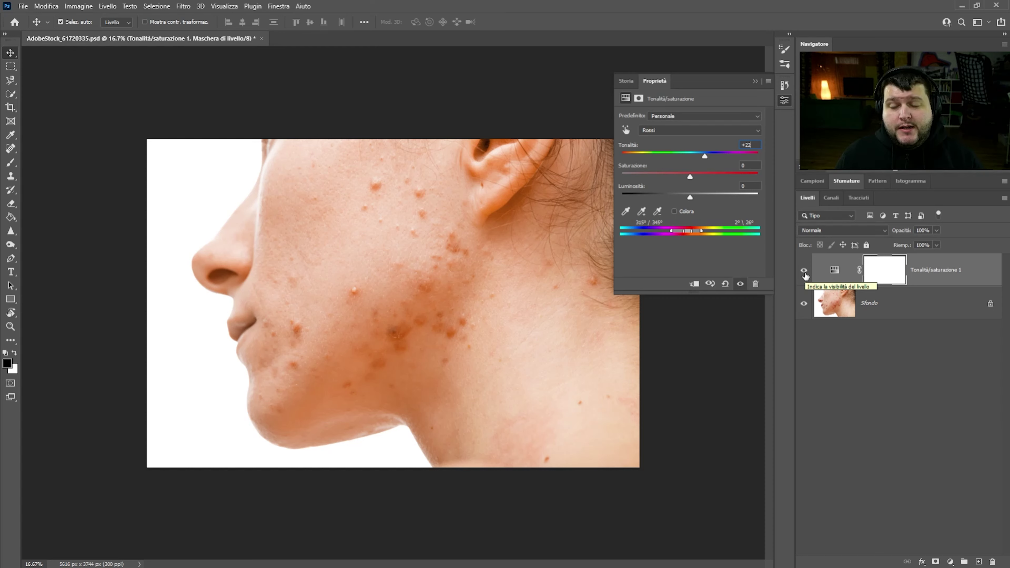
- Compare the adjustment on and off, then select its layer mask
click(803, 270)
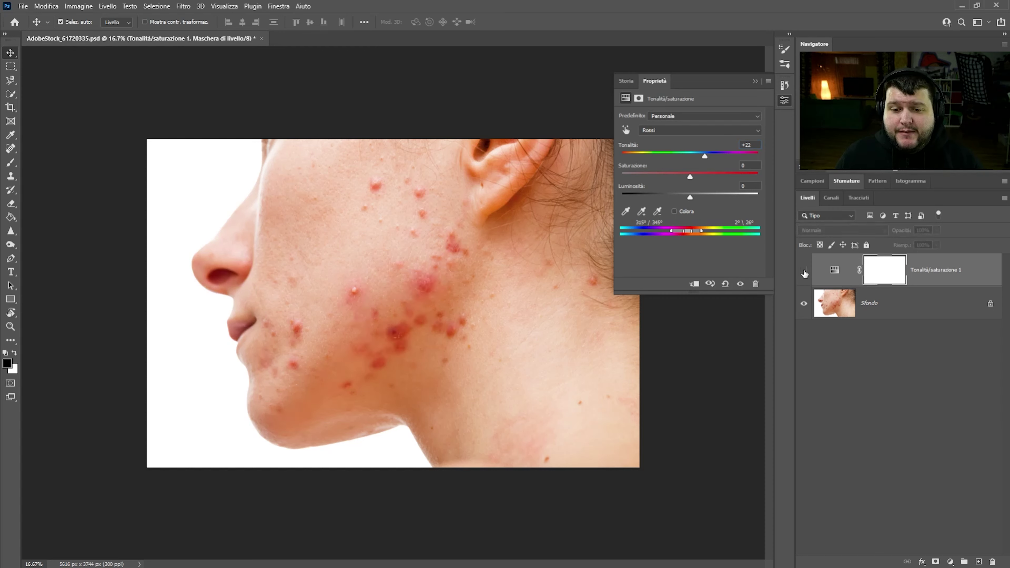
click(803, 271)
click(804, 273)
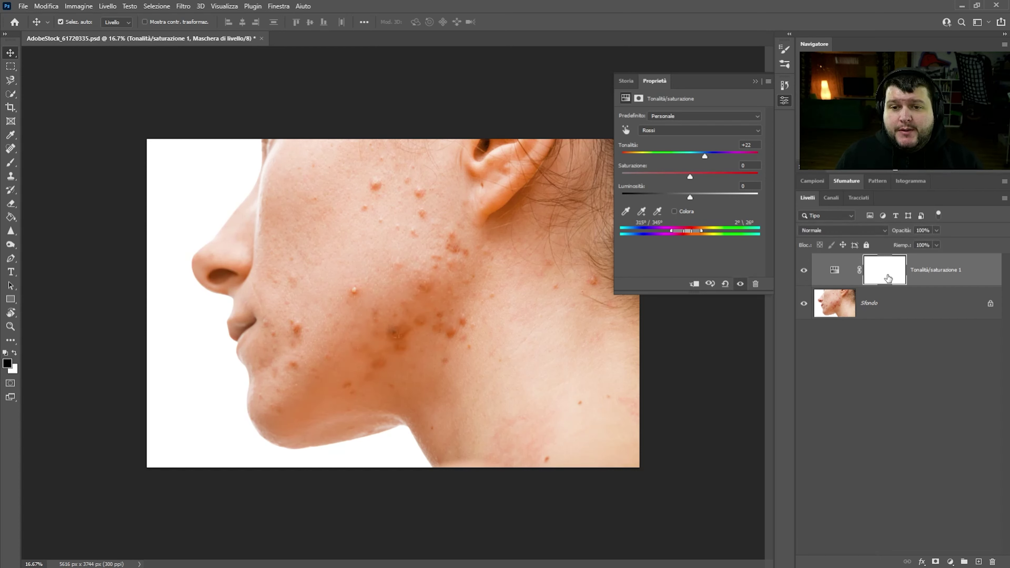
click(888, 278)
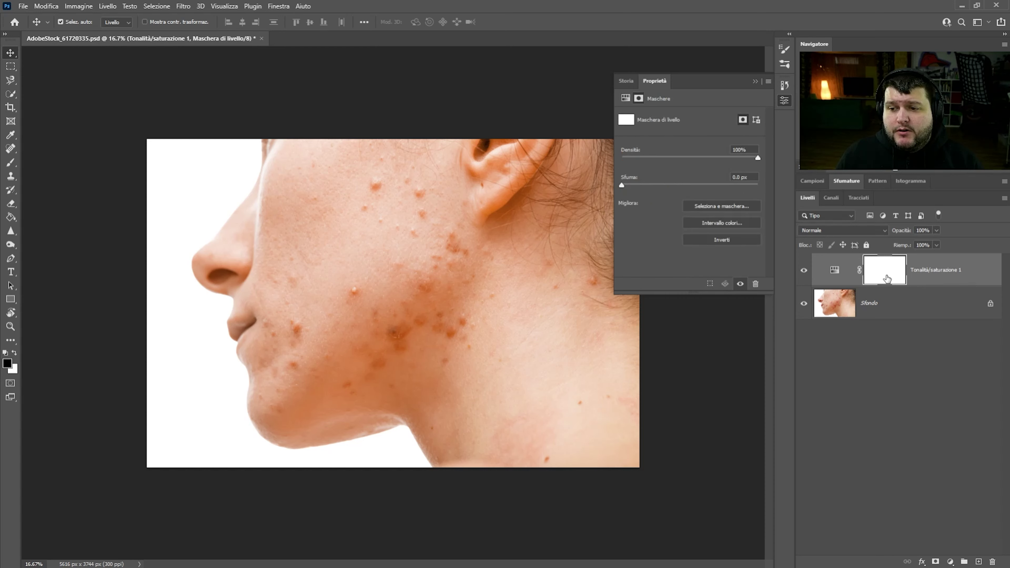
- Paint black on the mask with a 559 px brush over the lips, nostril, nose bridge and ear
click(755, 82)
click(10, 163)
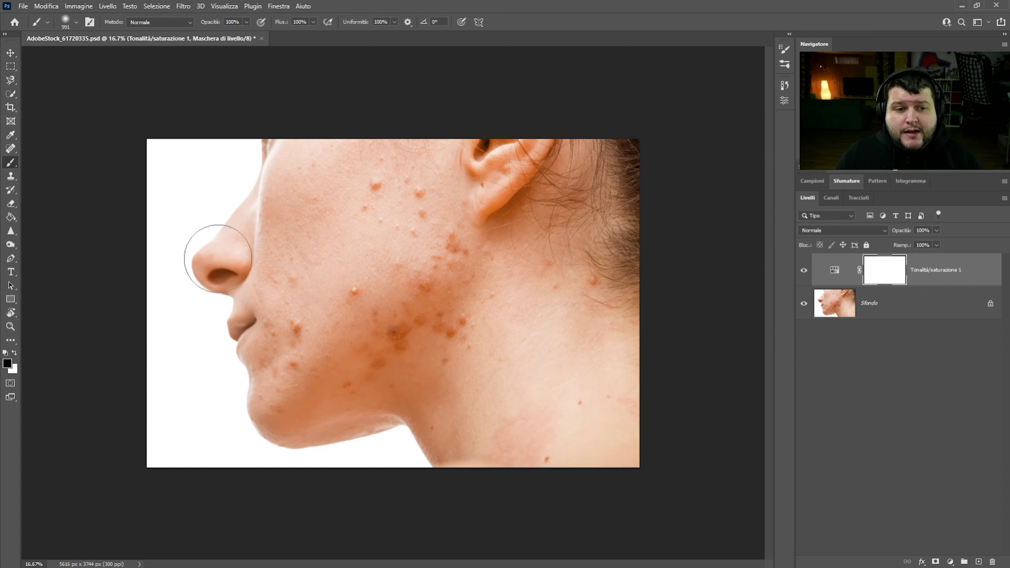
drag(354, 280, 342, 280)
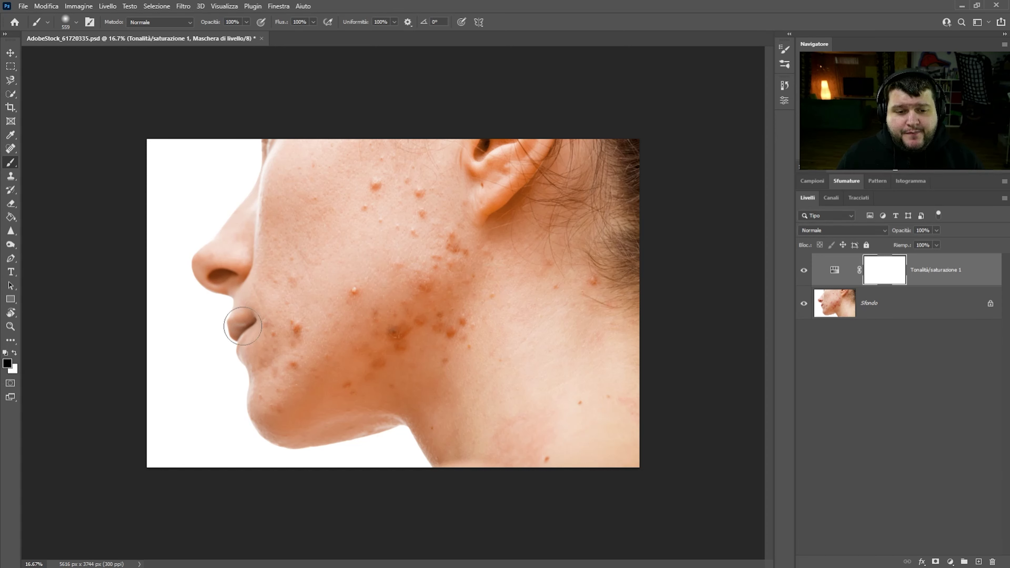
drag(240, 332, 237, 334)
drag(214, 274, 231, 279)
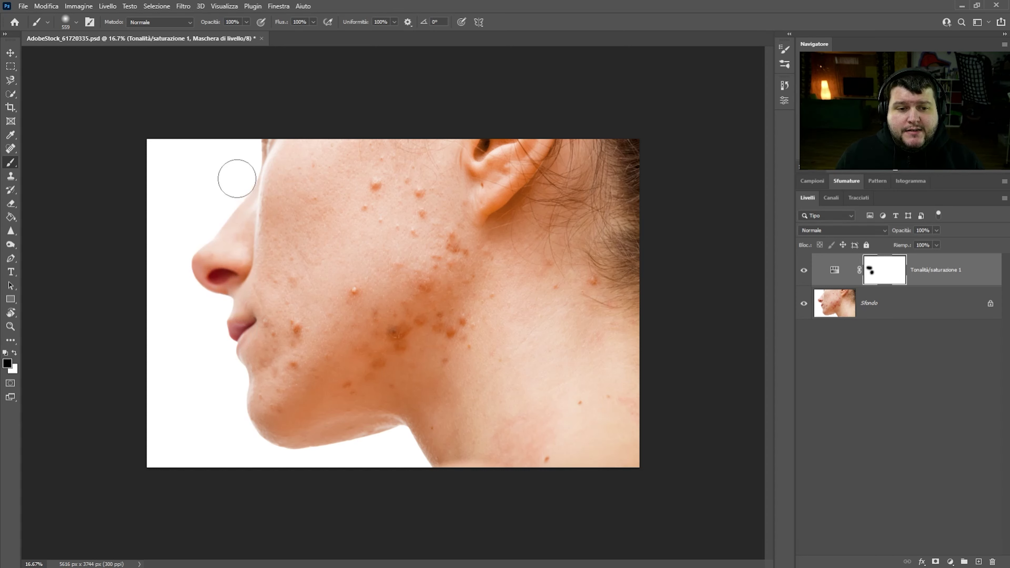
mouse_move(236, 176)
mouse_down()
mouse_move(207, 219)
mouse_move(209, 235)
mouse_up()
mouse_move(492, 135)
mouse_down()
mouse_move(497, 145)
mouse_move(541, 143)
mouse_up()
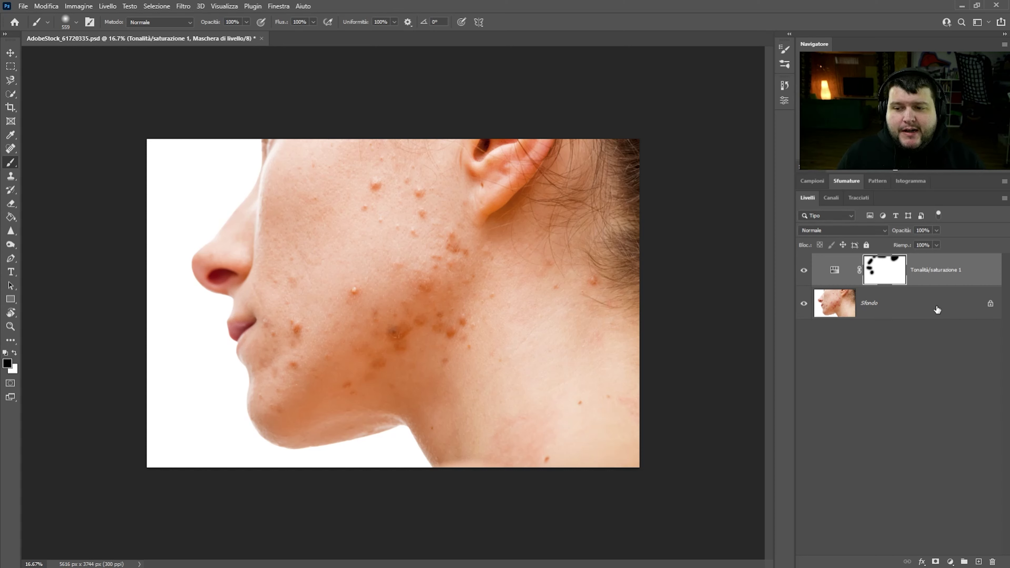
- Add empty layer Livello 1 beneath the Hue/Saturation layer and choose the Spot Healing Brush
click(979, 562)
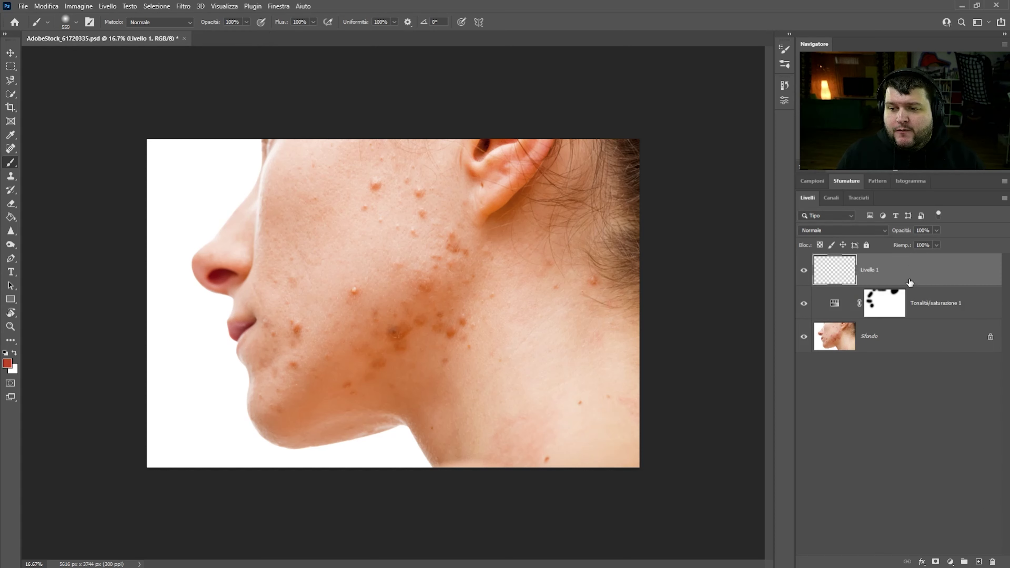
drag(920, 271, 922, 314)
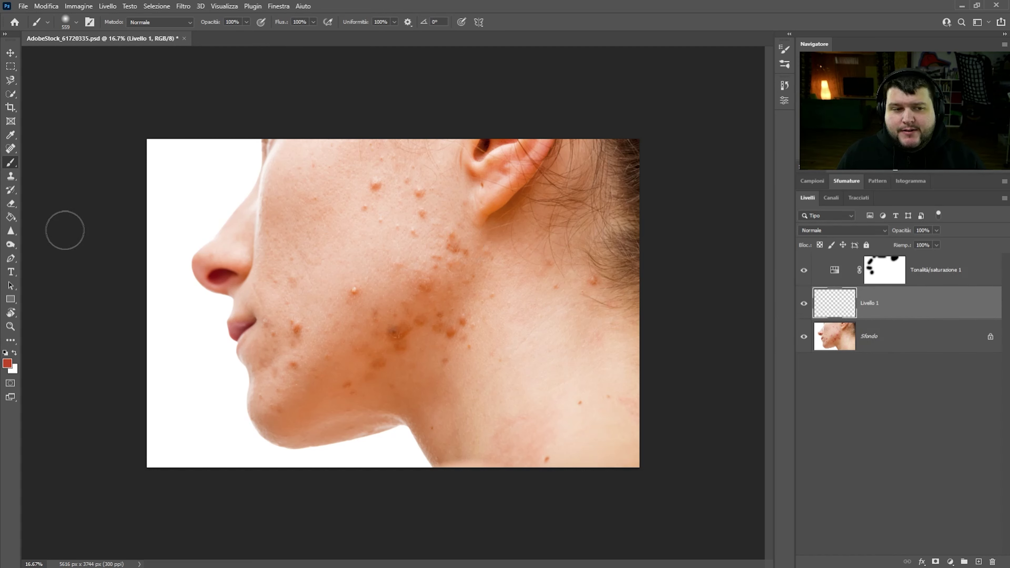
click(11, 149)
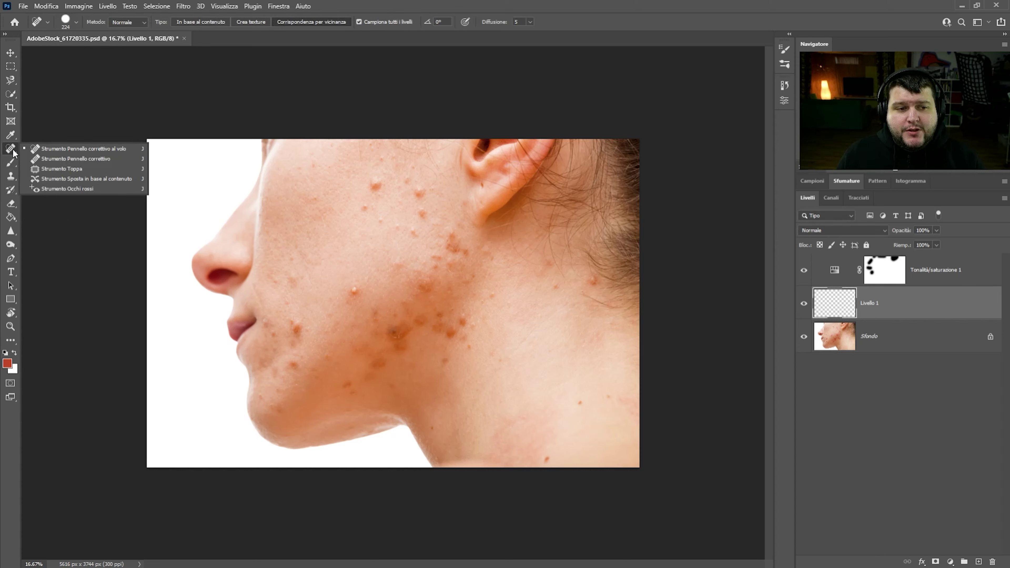
click(70, 150)
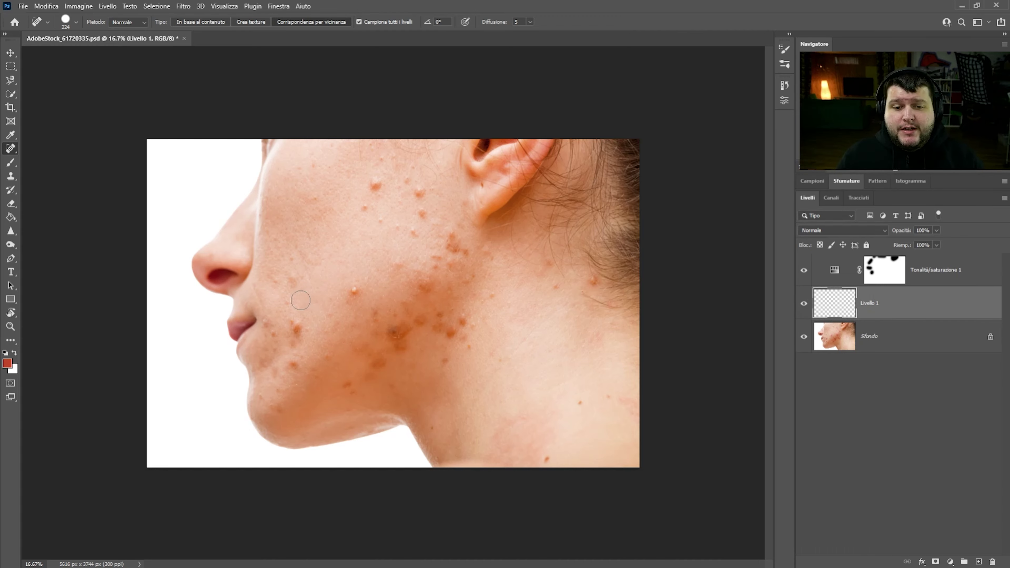
scroll(345, 308, up, 5)
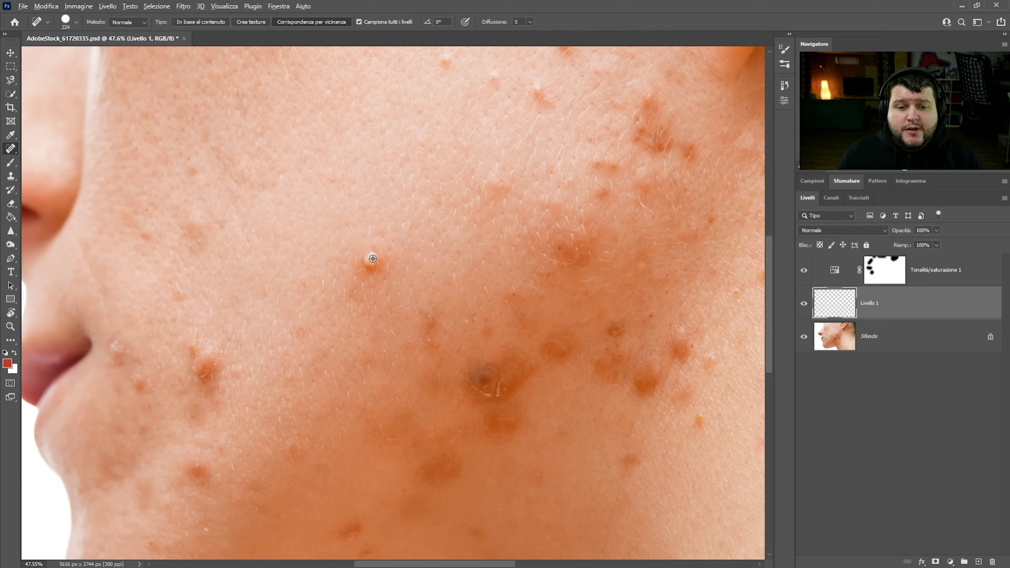
- Size the Spot Healing Brush just larger than the cheek pimple
alt+right_click(372, 259)
drag(367, 259, 362, 260)
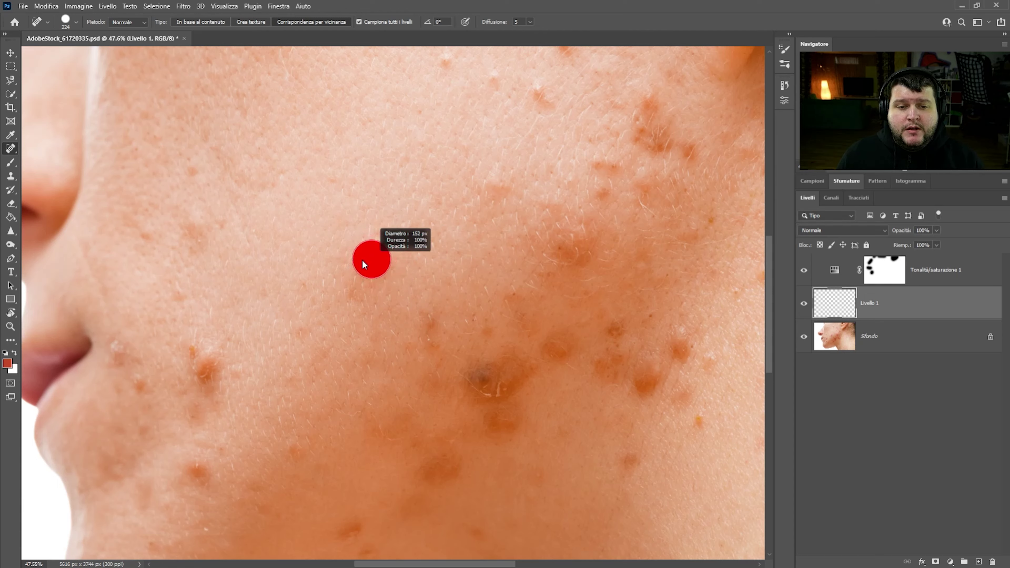
right_click(363, 259)
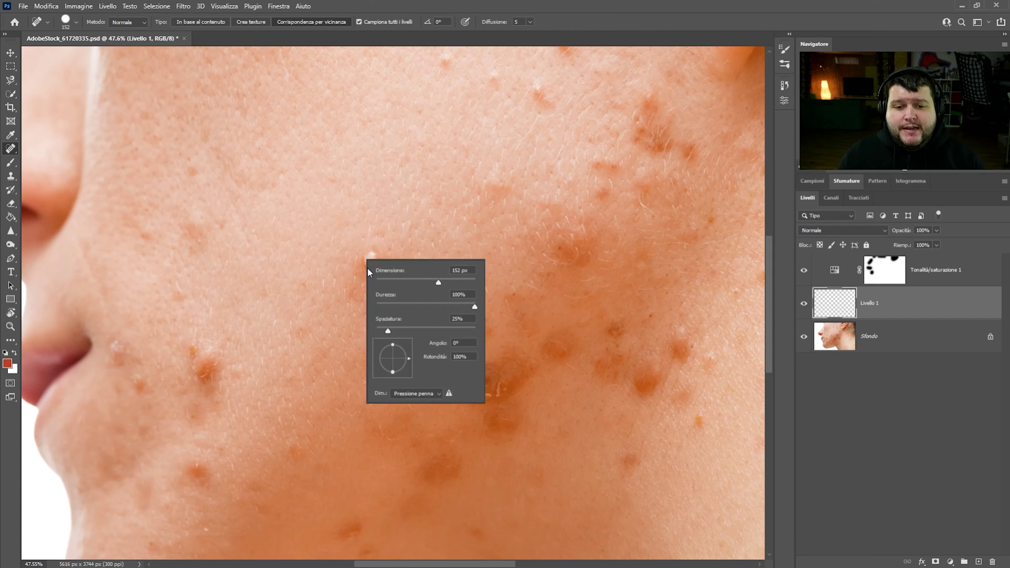
click(467, 4)
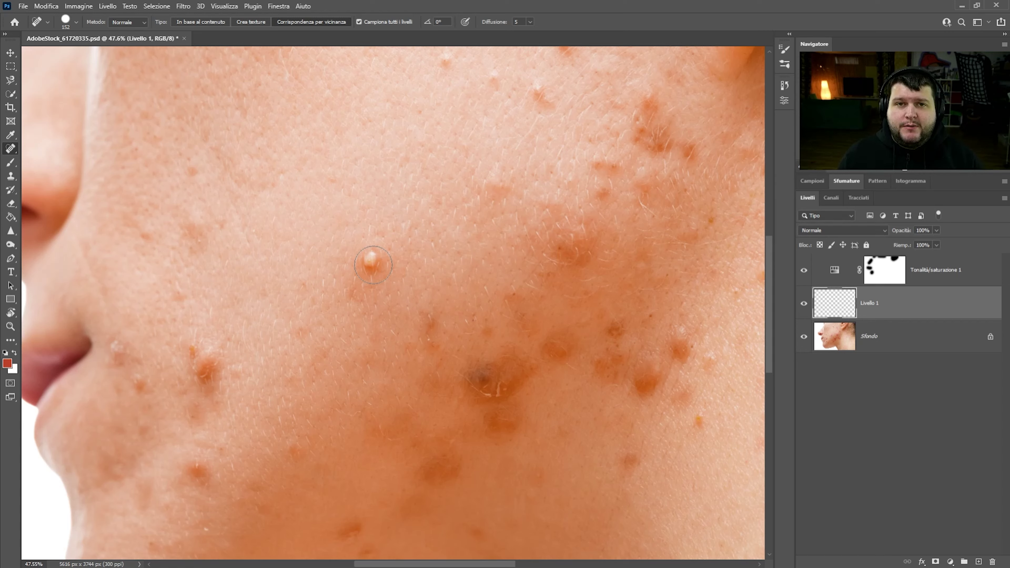
drag(373, 265, 461, 258)
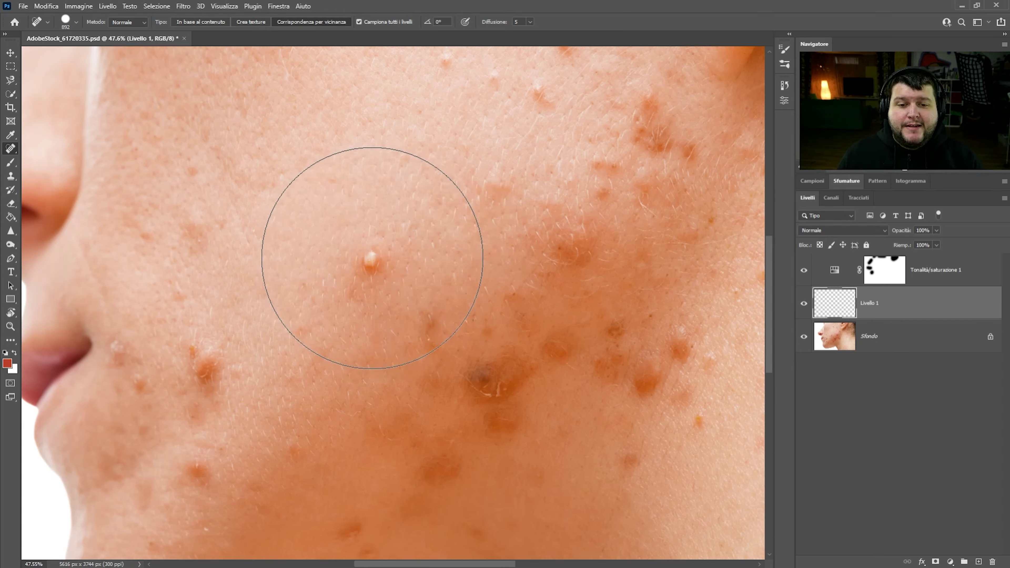
drag(374, 257, 295, 262)
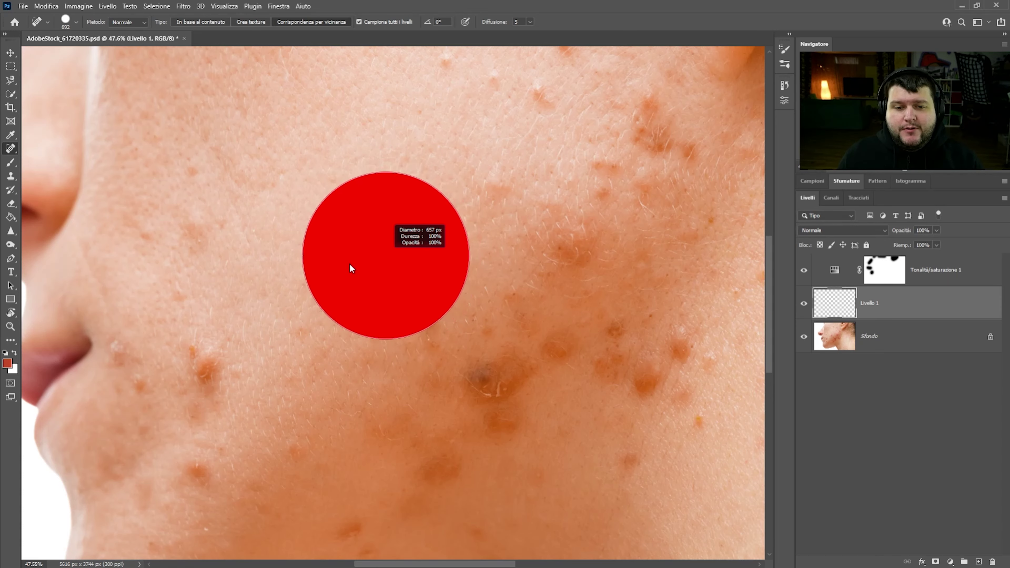
drag(370, 262, 377, 261)
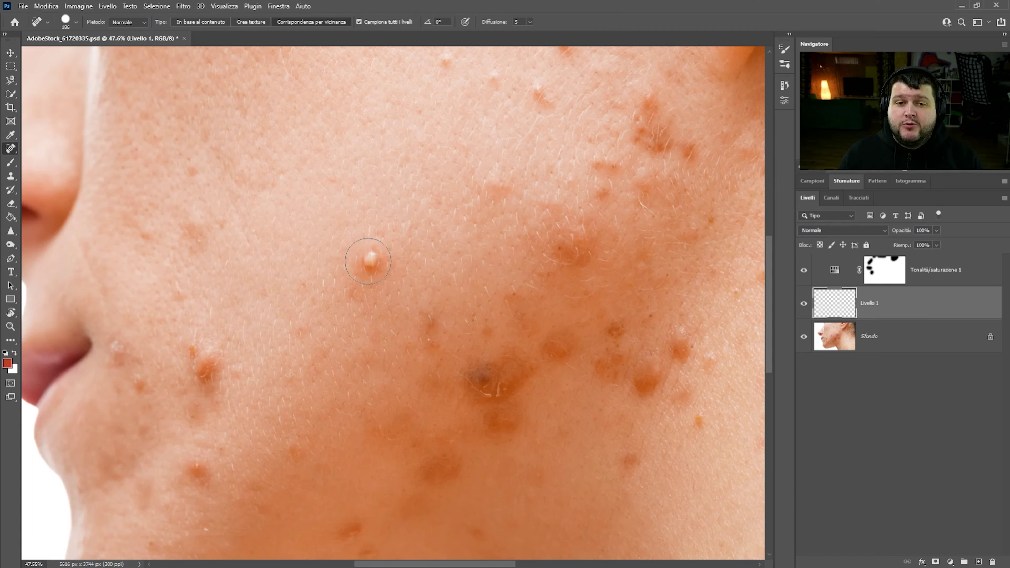
mouse_move(368, 261)
mouse_down()
mouse_move(395, 262)
mouse_move(378, 266)
mouse_up()
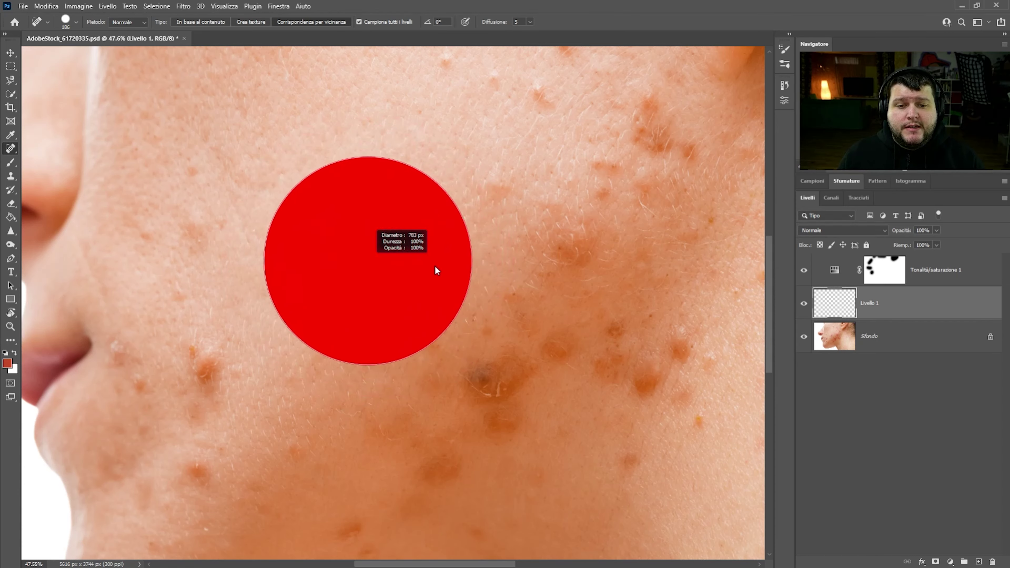
drag(378, 266, 367, 261)
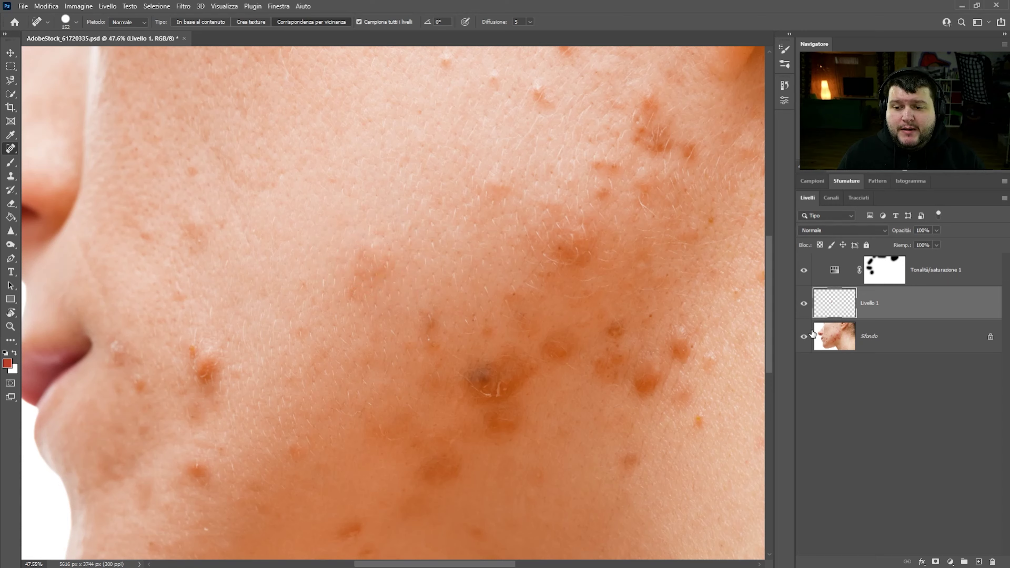
- Toggle Livello 1 and the background photo to compare the healed patch
click(804, 304)
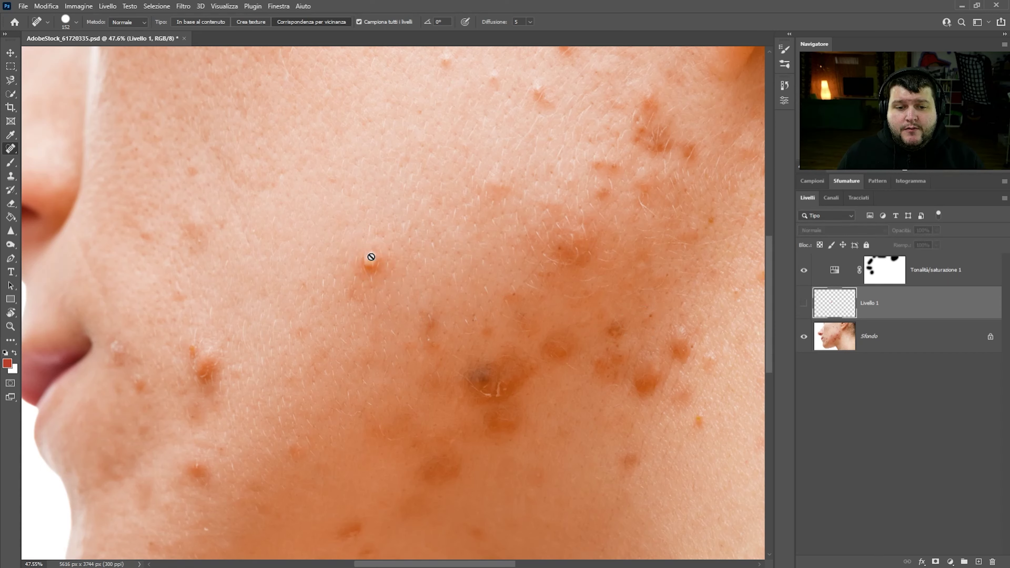
click(804, 305)
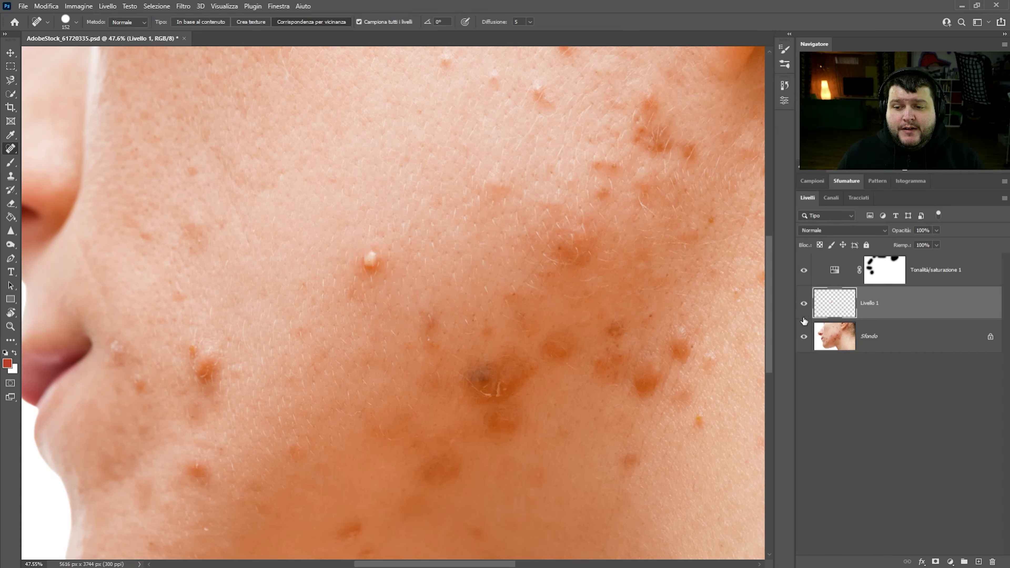
click(804, 337)
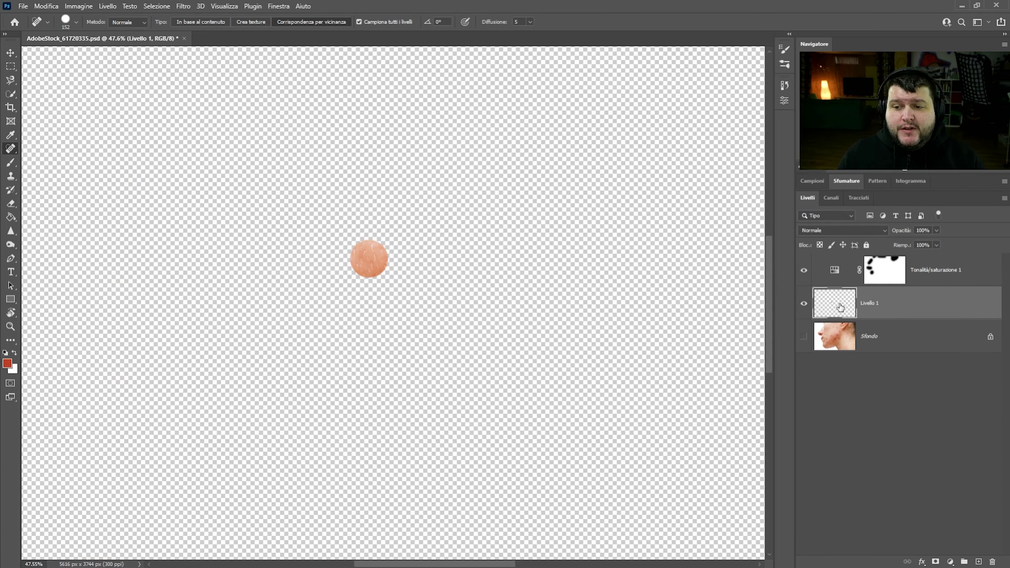
click(803, 337)
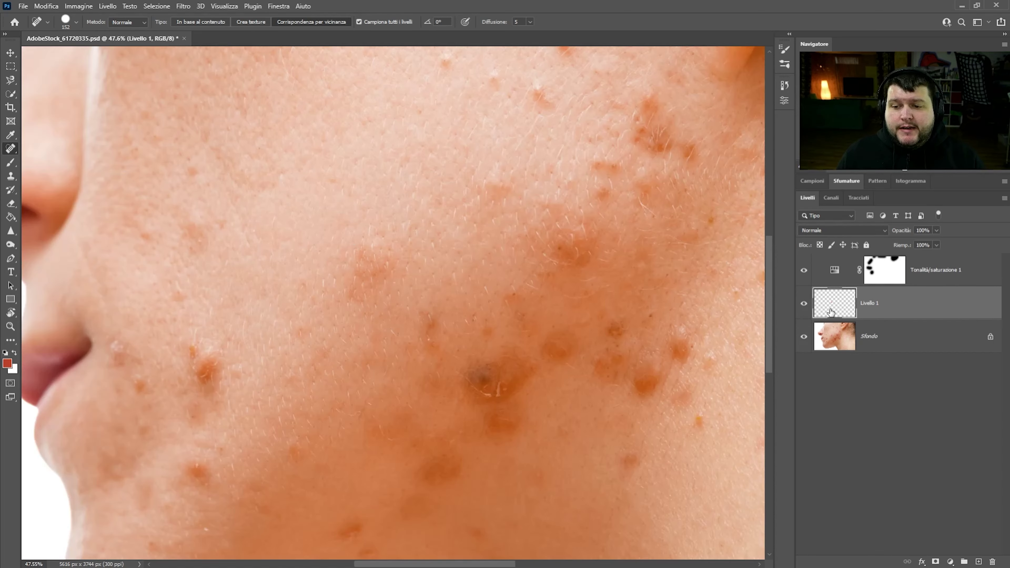
scroll(361, 262, down, 3)
scroll(361, 262, up, 1)
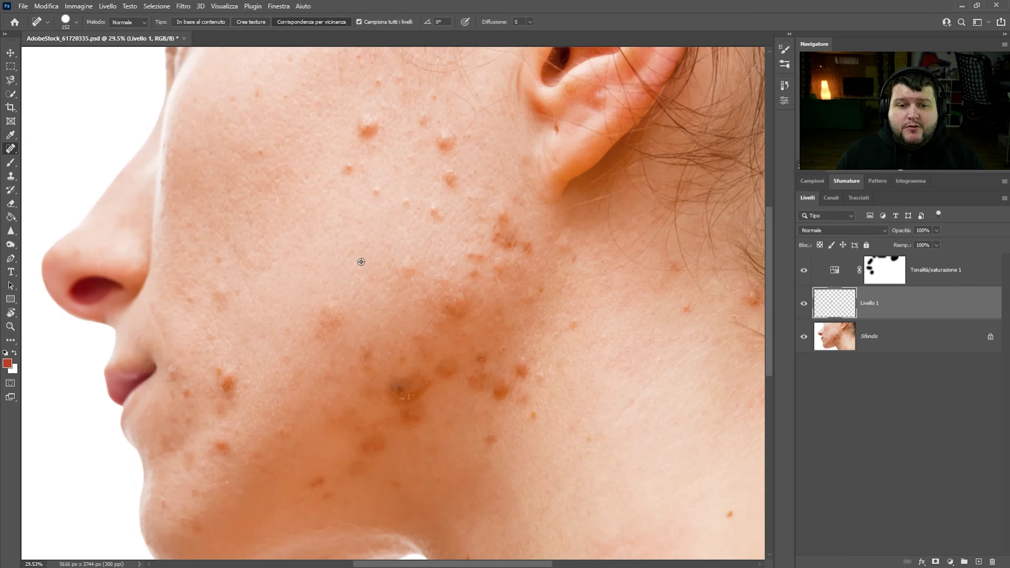
scroll(361, 262, up, 2)
- Heal the blemishes on the upper cheek, near the ear, and around the mouth and chin
click(376, 248)
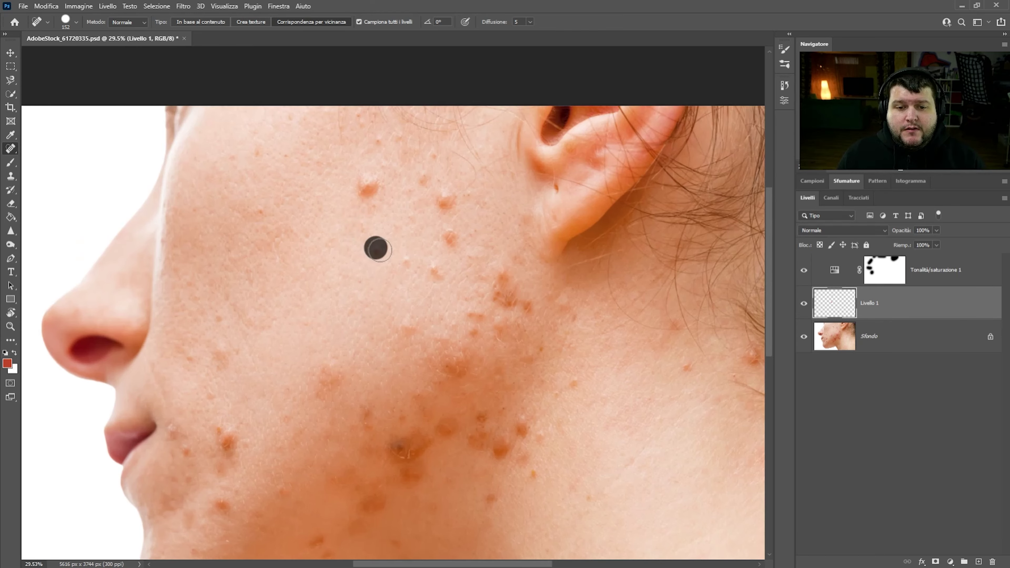
click(368, 187)
click(445, 202)
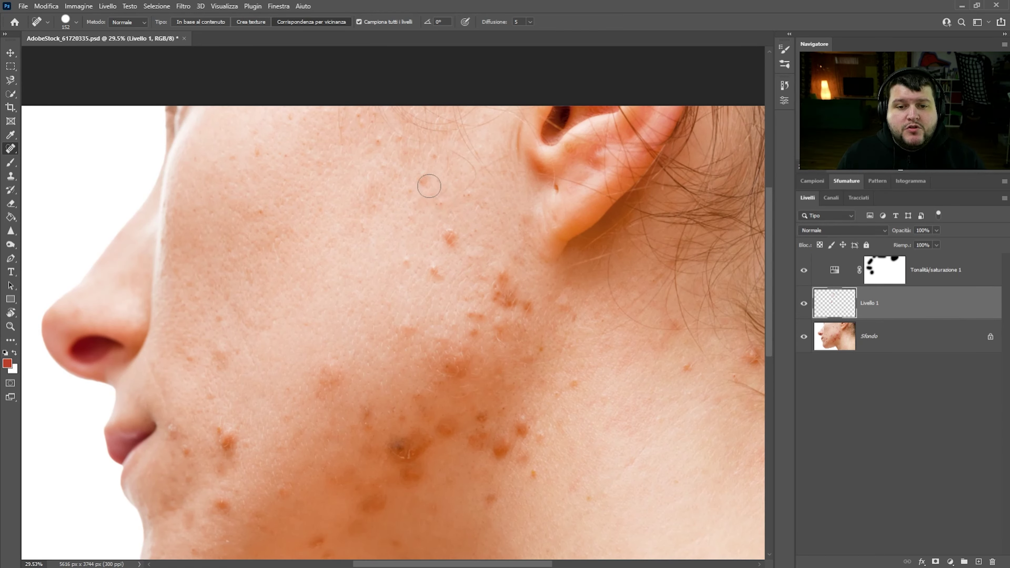
click(450, 238)
click(435, 274)
click(407, 263)
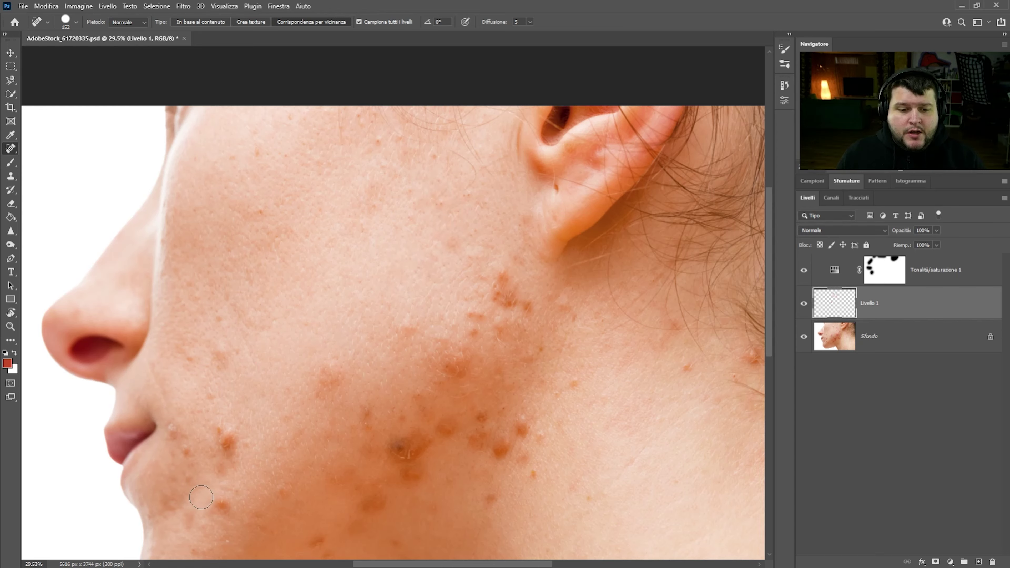
click(226, 438)
click(191, 358)
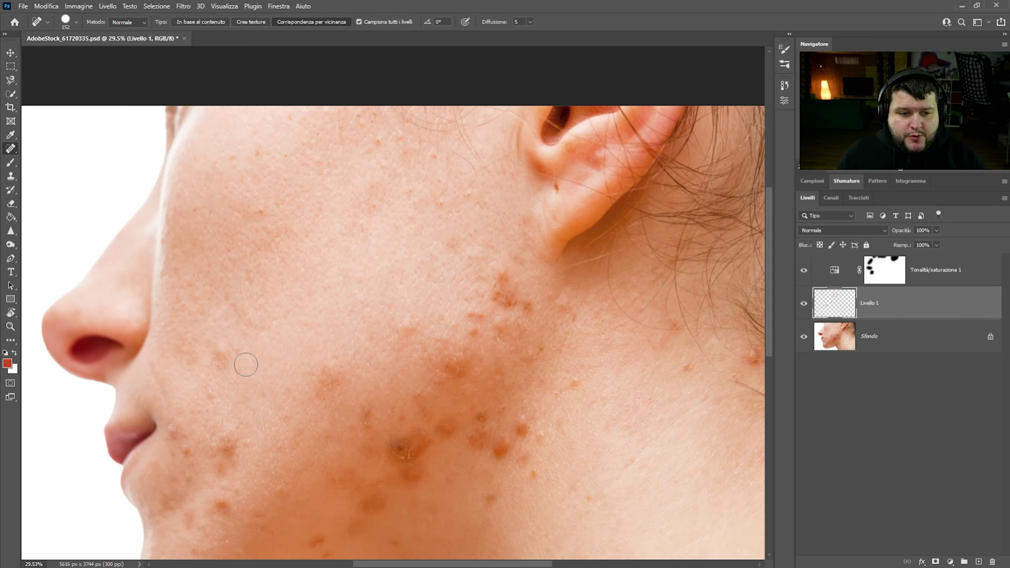
scroll(245, 365, down, 3)
click(222, 393)
click(226, 329)
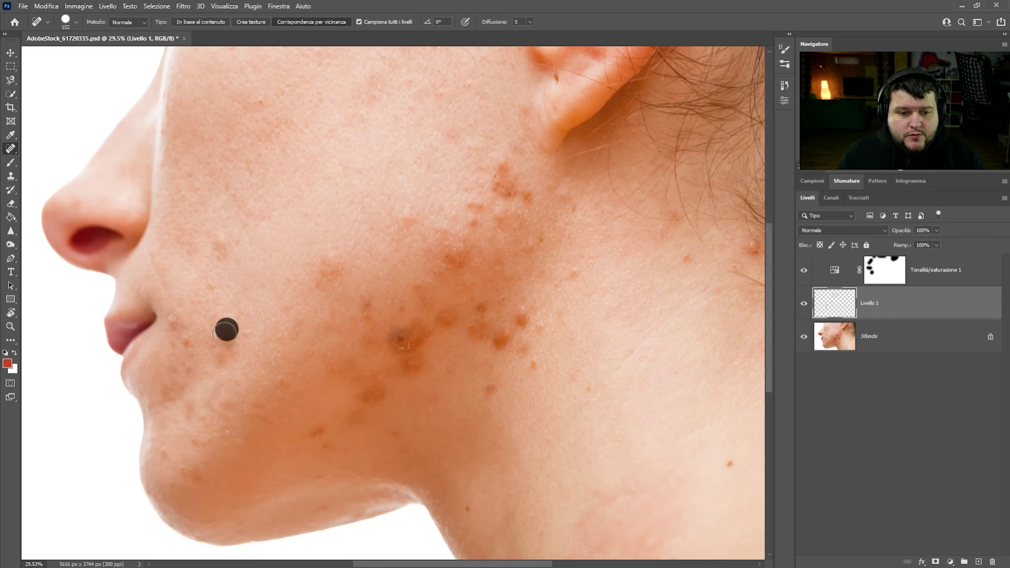
drag(225, 332, 225, 360)
click(189, 340)
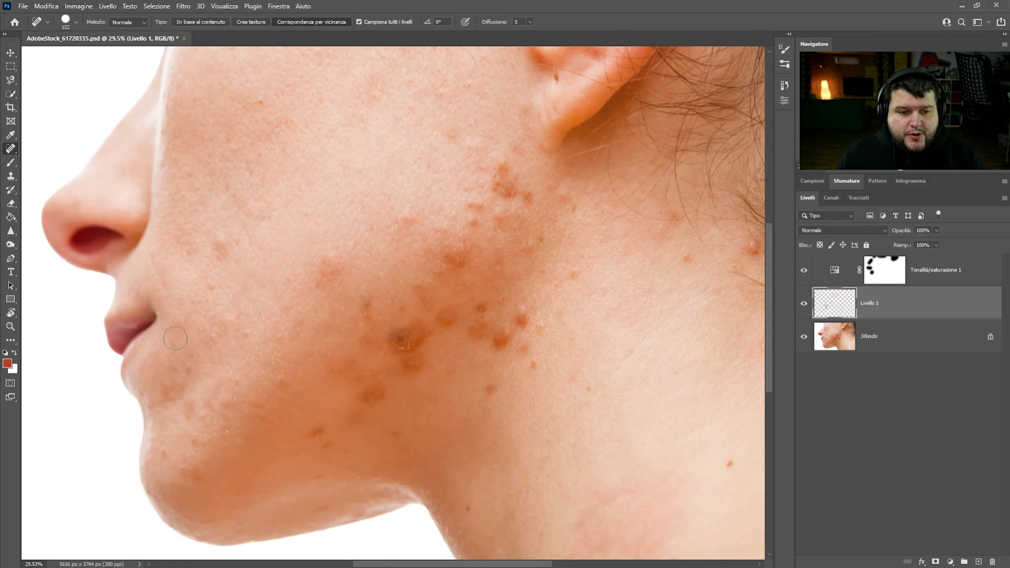
click(197, 407)
click(195, 442)
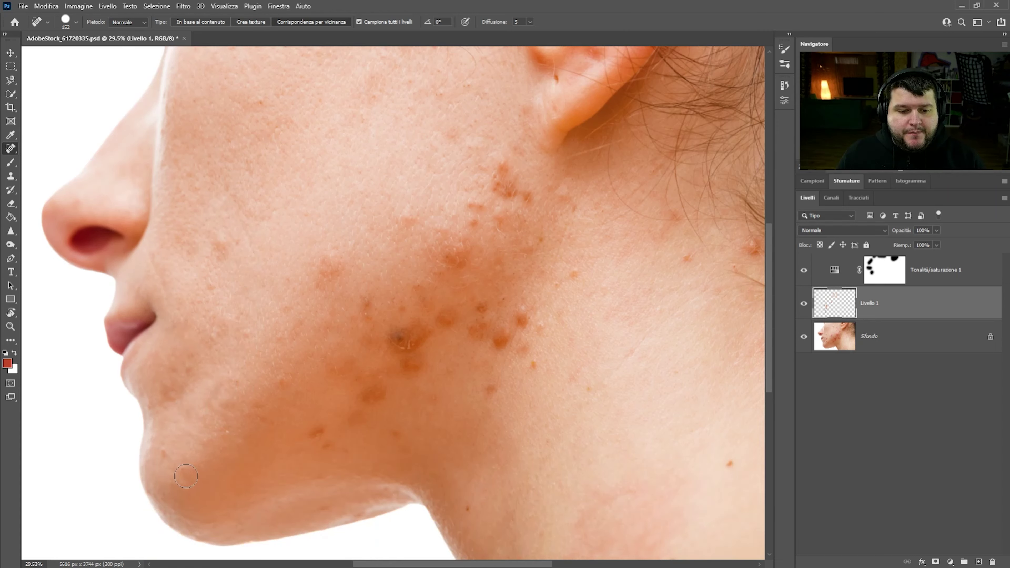
click(168, 455)
- Heal the blemishes along the jawline, lower cheek and neck
click(323, 449)
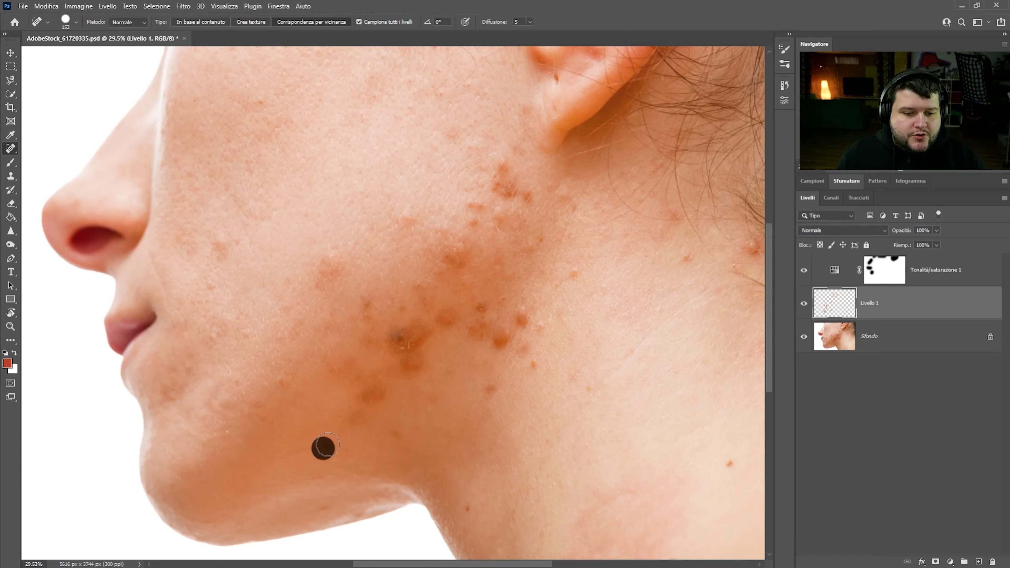
click(395, 434)
click(492, 388)
click(534, 364)
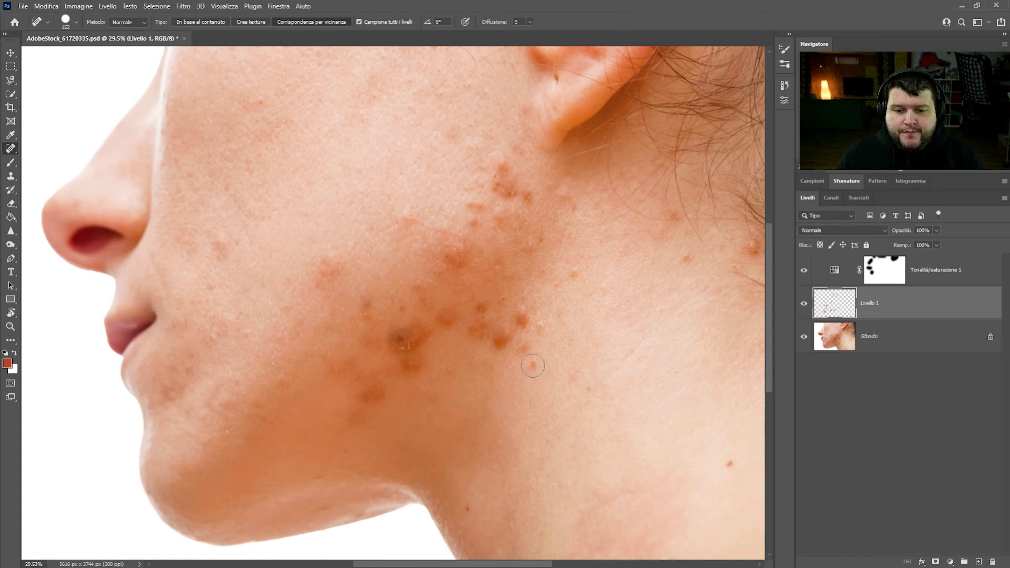
click(539, 327)
click(523, 356)
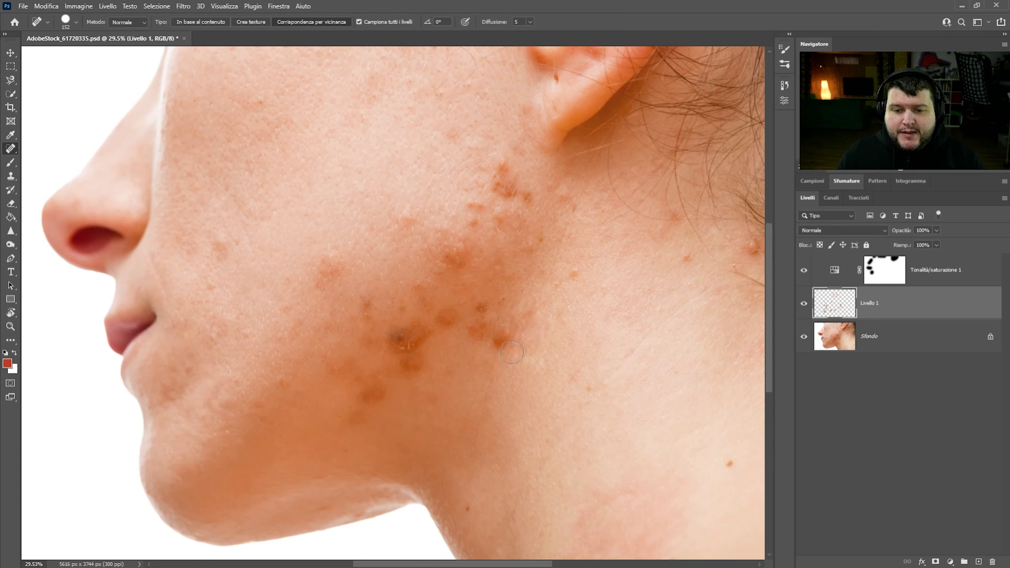
click(477, 325)
click(567, 289)
click(573, 274)
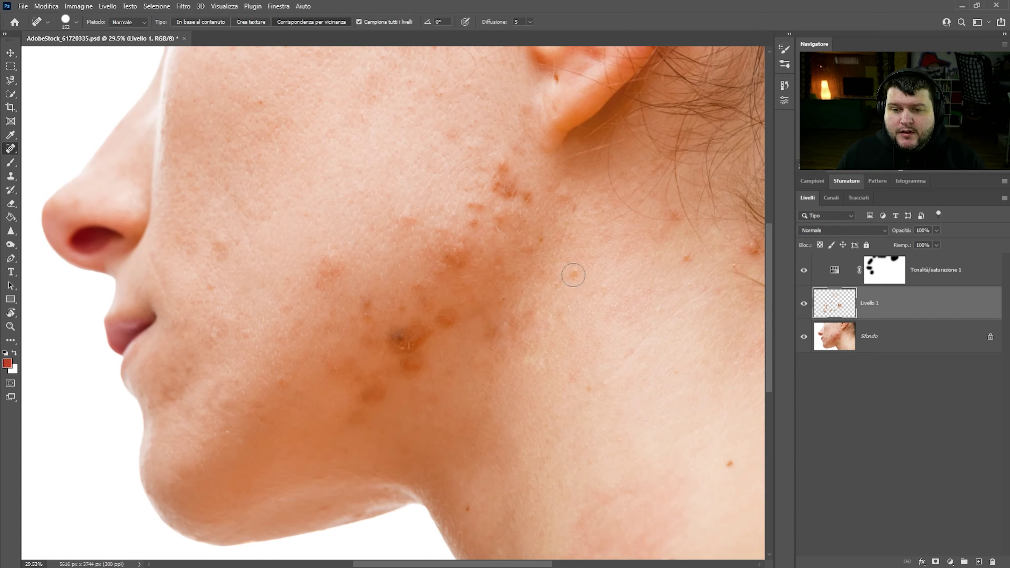
click(507, 300)
click(499, 357)
click(587, 387)
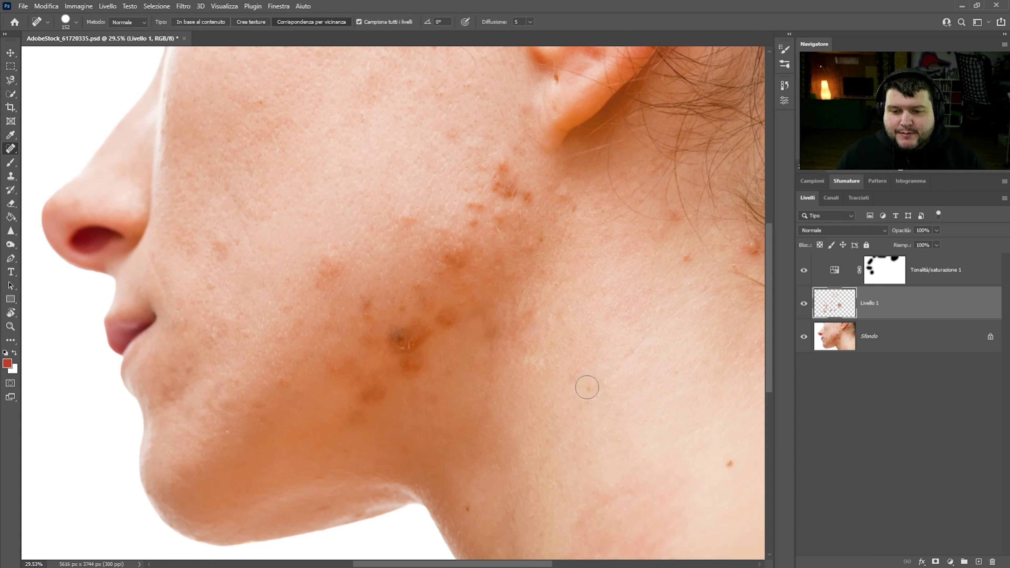
click(691, 450)
click(726, 462)
click(551, 476)
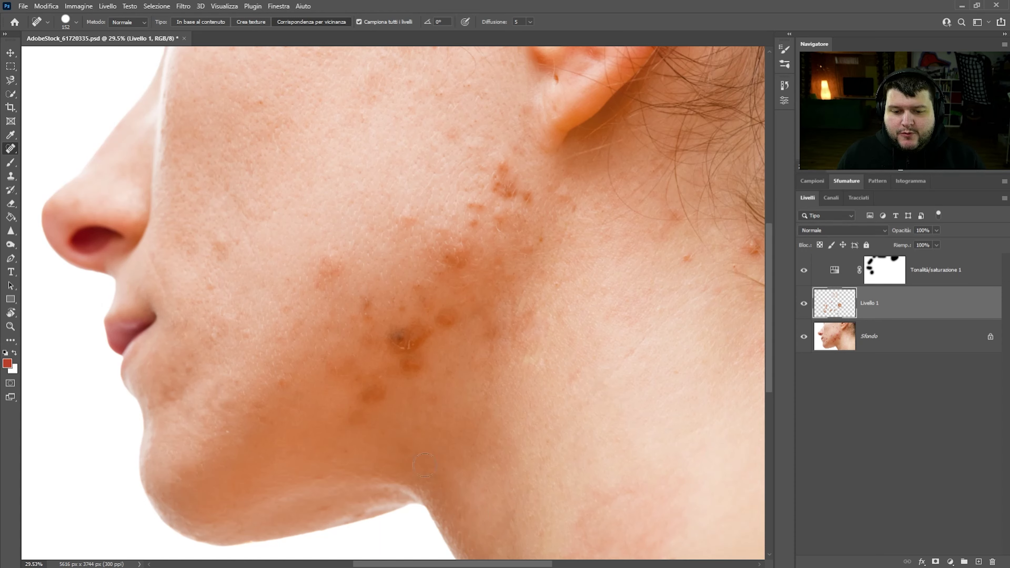
- Heal the spot and red streak below the ear and the orange blemish on the neck
scroll(713, 271, up, 5)
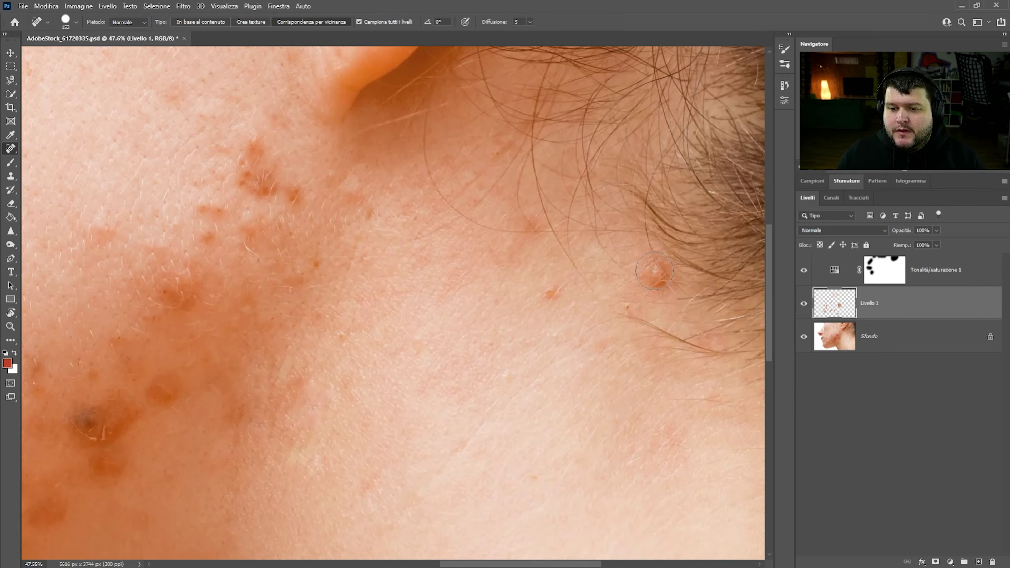
click(660, 276)
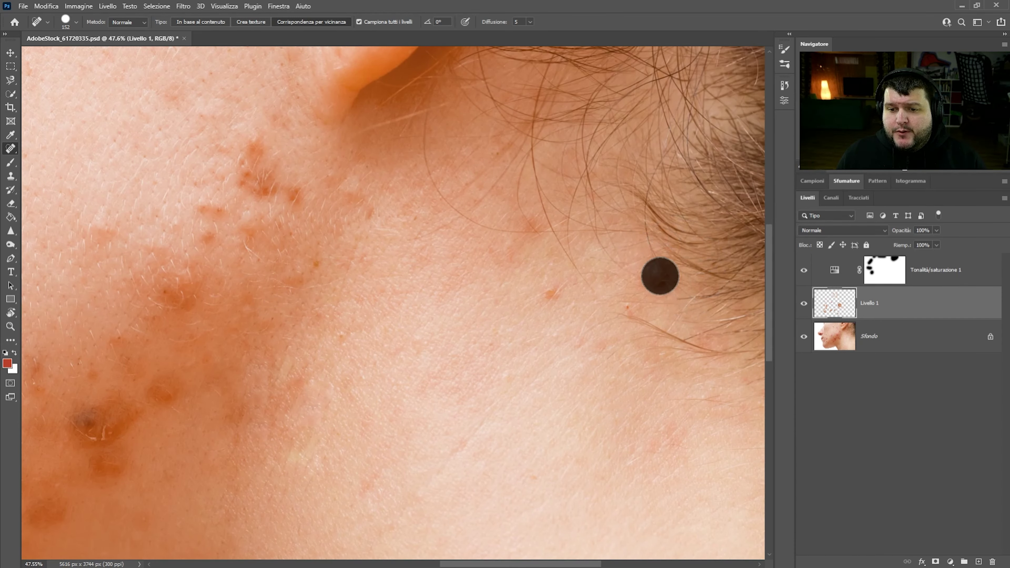
click(661, 289)
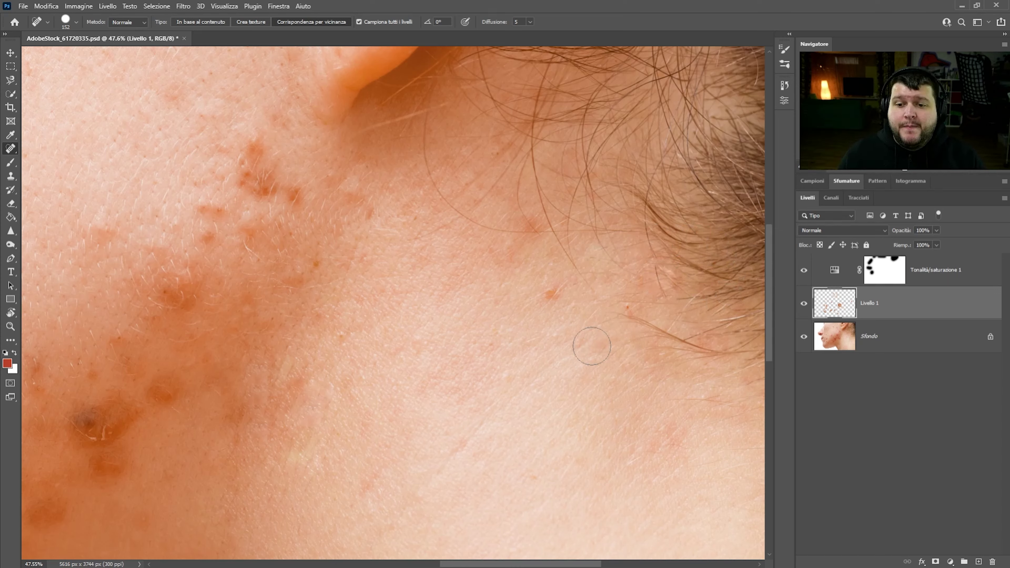
click(550, 294)
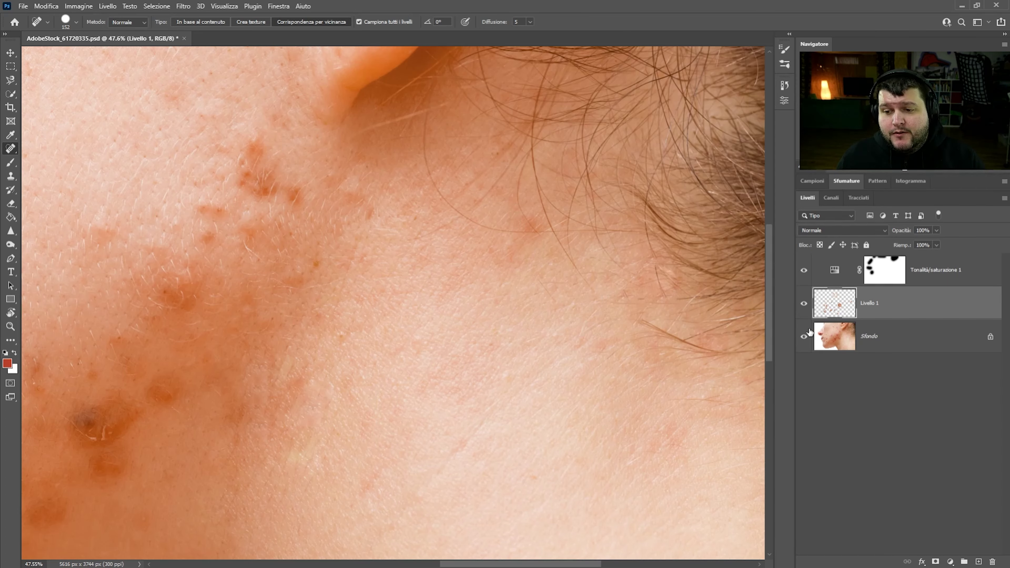
alt+click(804, 303)
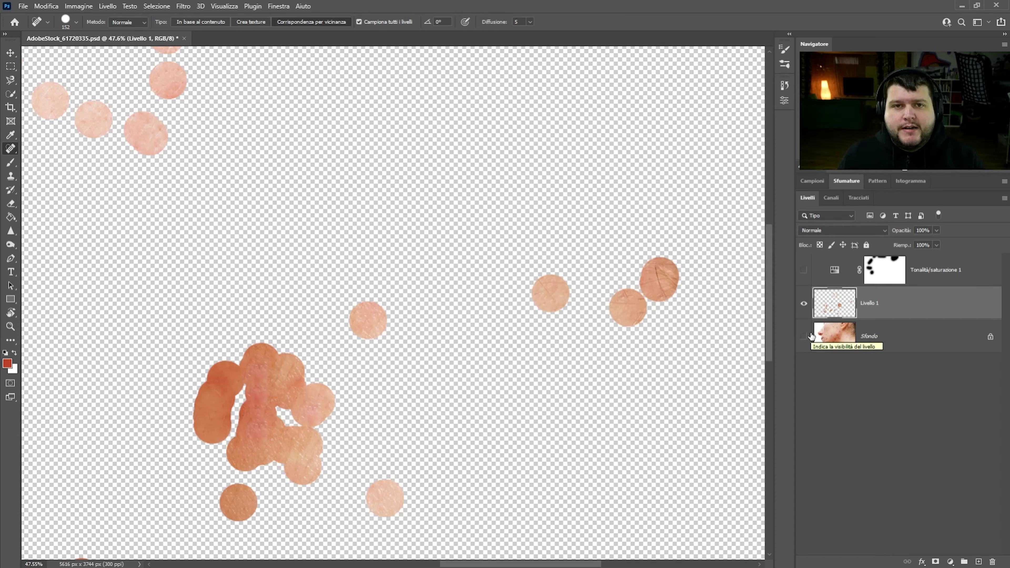
alt+click(805, 306)
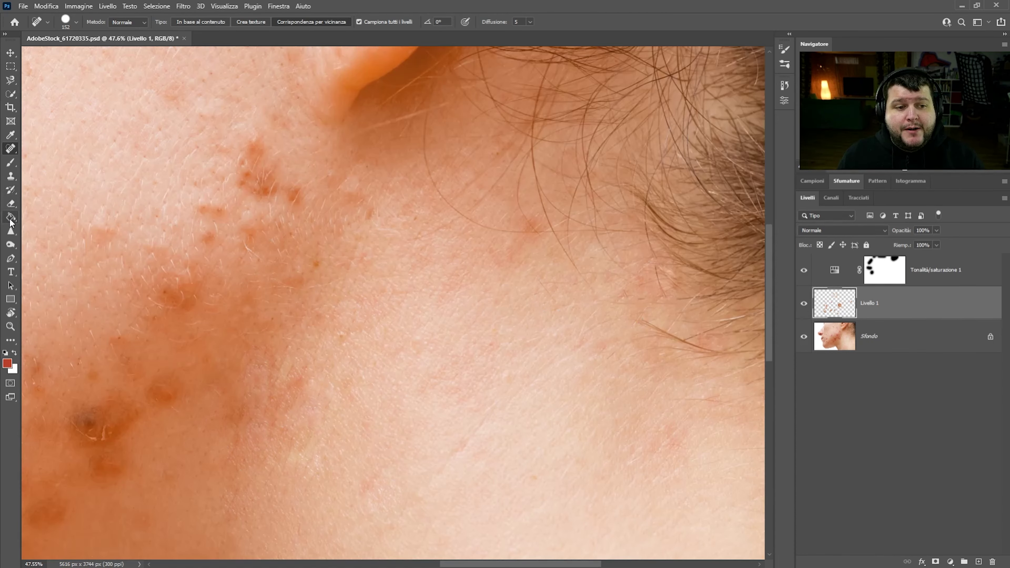
- Heal the tiny red spot near the hairline with a roughly 35 px brush
scroll(688, 314, up, 2)
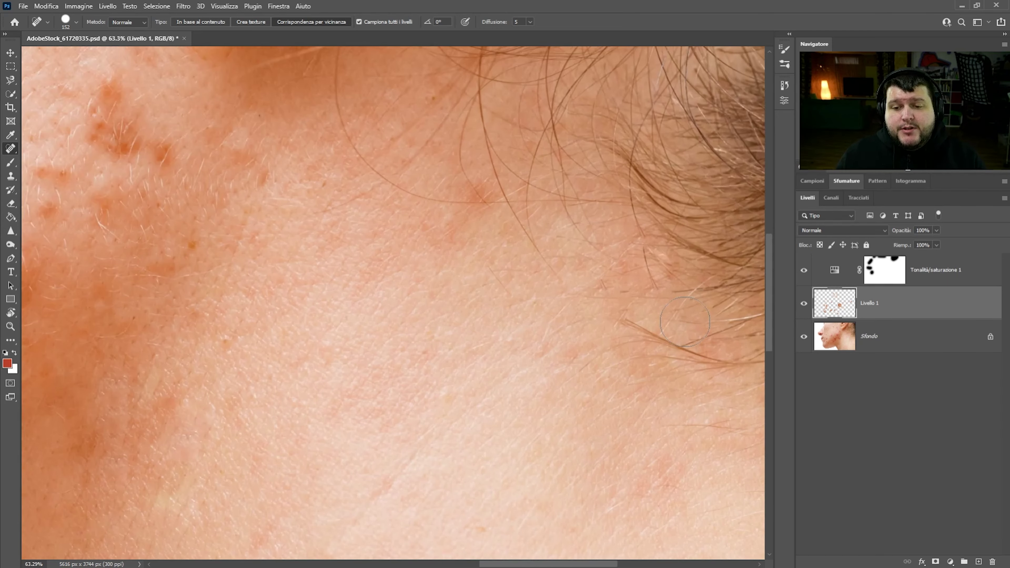
key(ctrl+alt+s)
key(ctrl+alt+s)
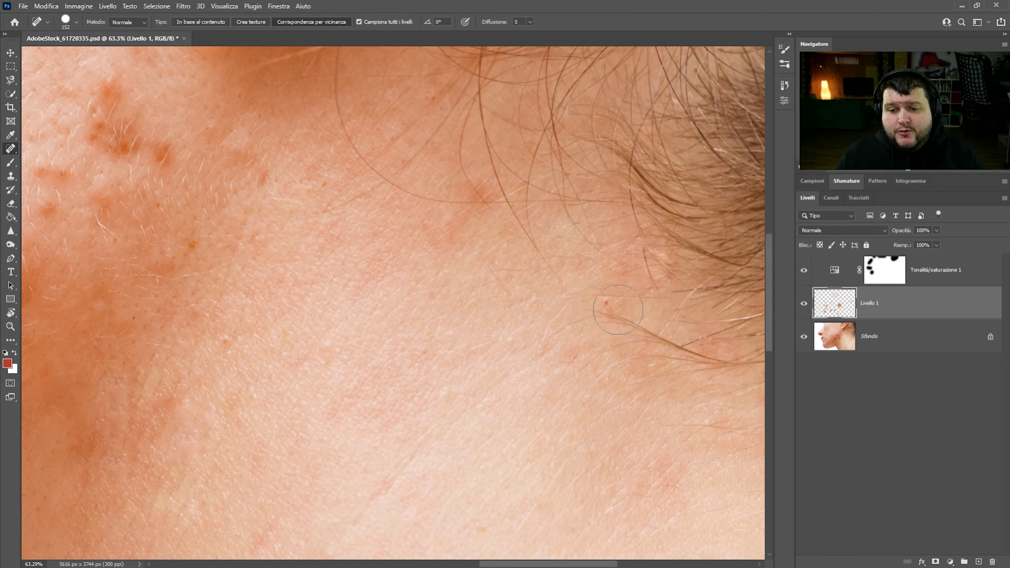
scroll(613, 303, up, 3)
drag(615, 304, 579, 309)
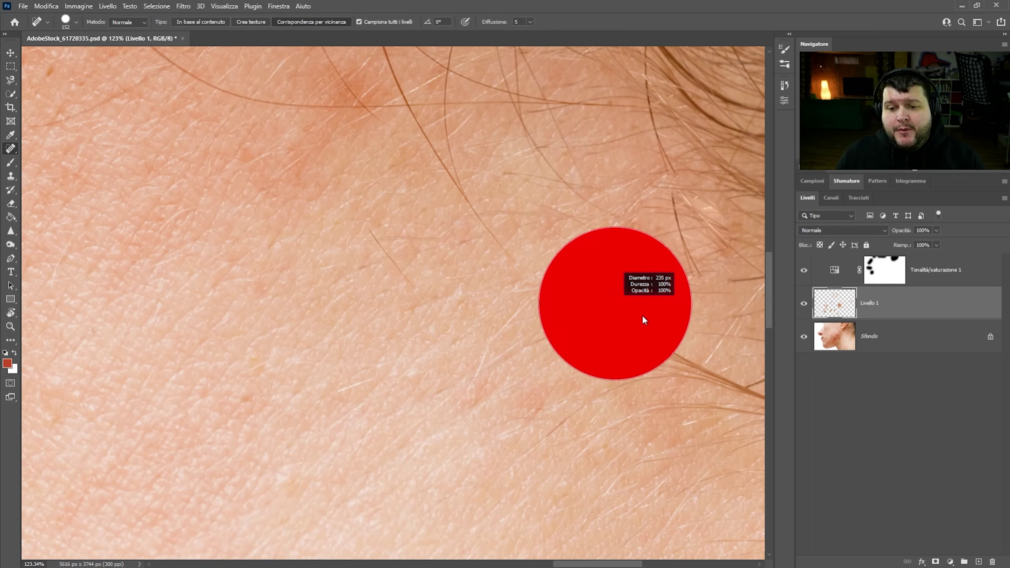
drag(577, 305, 642, 318)
click(587, 310)
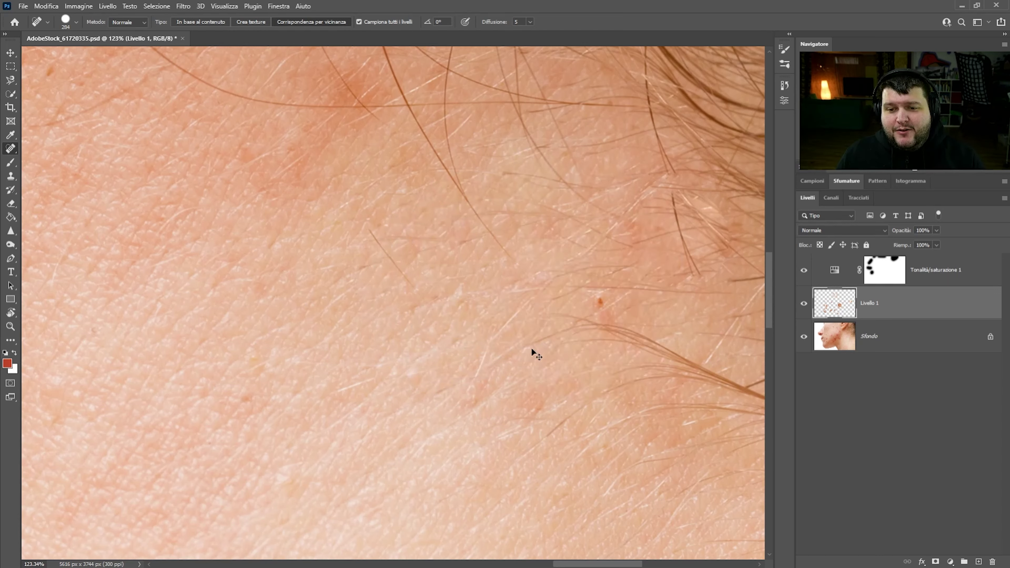
drag(608, 288, 527, 297)
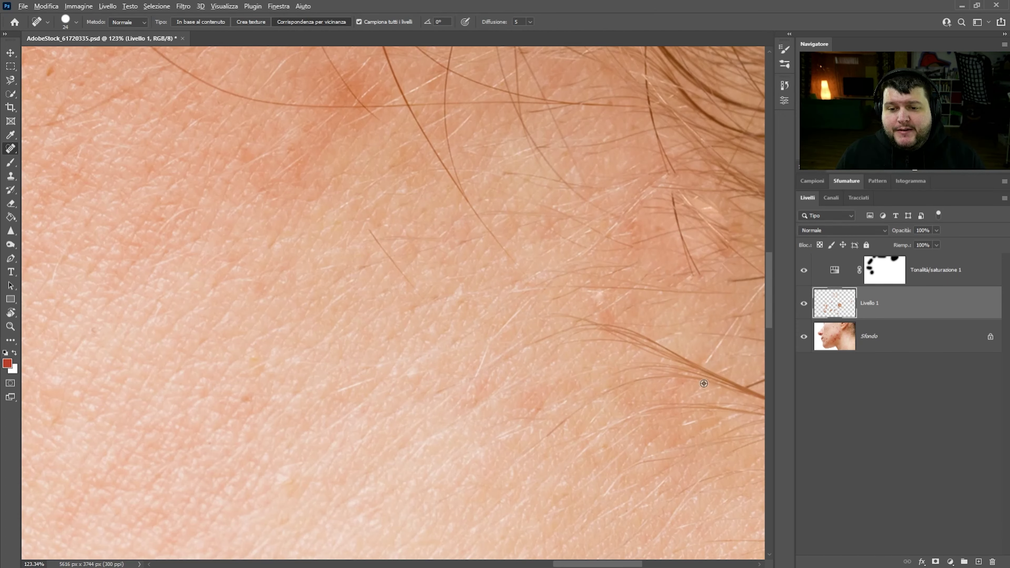
key(ctrl+0)
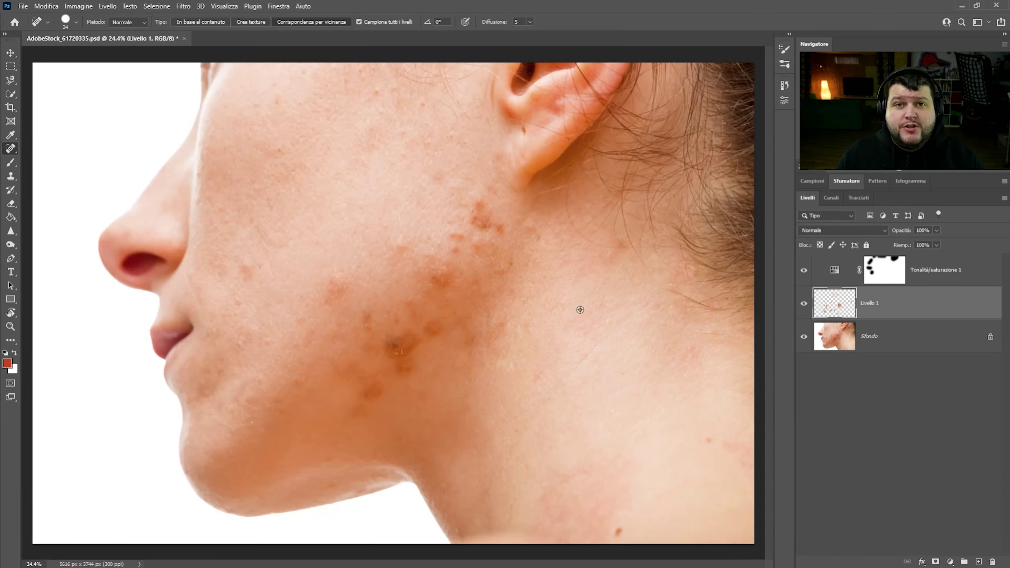
- Enlarge the Spot Healing Brush to about 283 px for the larger cheek blemishes
drag(515, 219, 535, 225)
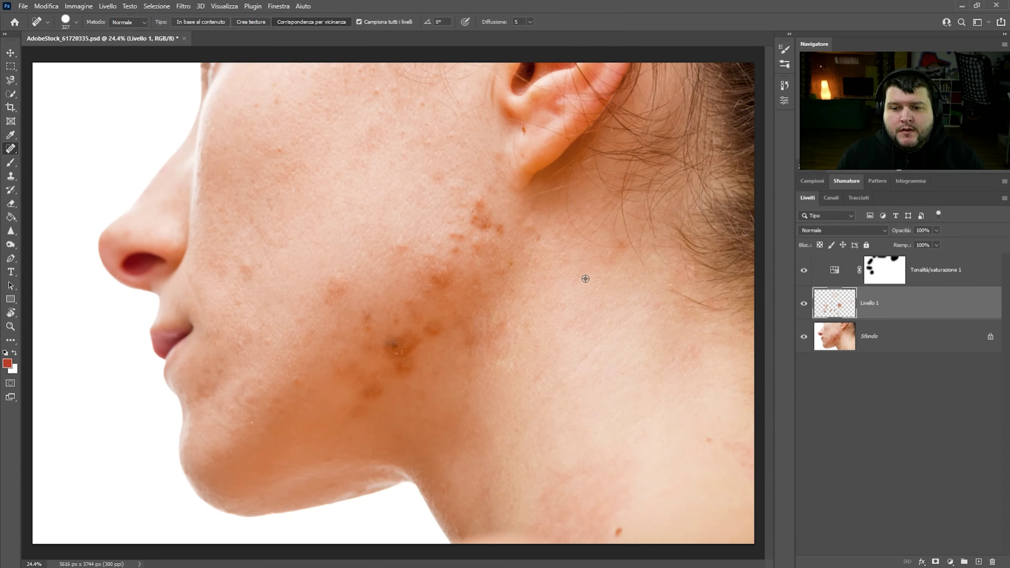
scroll(571, 338, up, 2)
scroll(631, 338, down, 3)
scroll(316, 390, up, 1)
scroll(319, 393, up, 1)
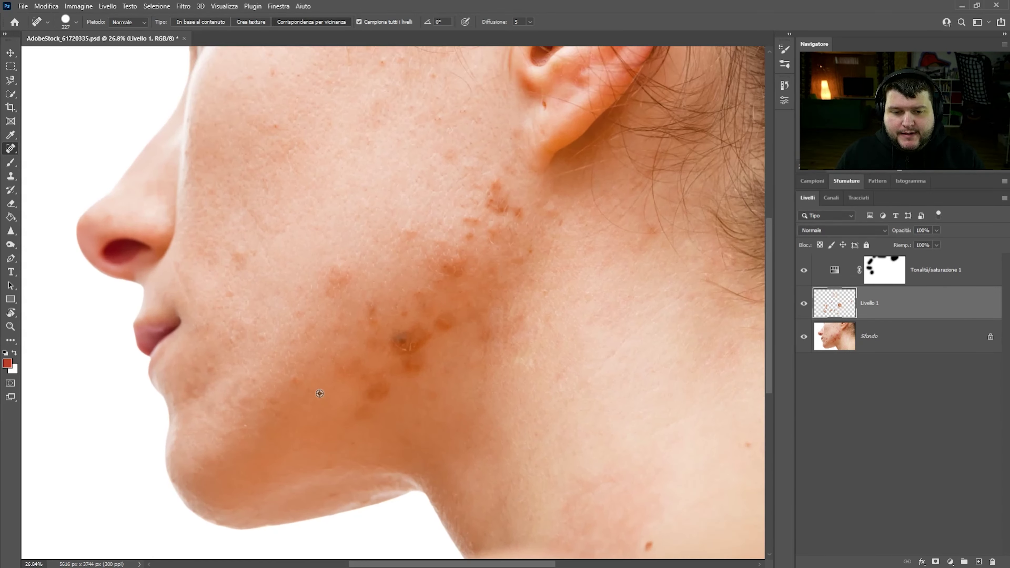
scroll(353, 364, down, 3)
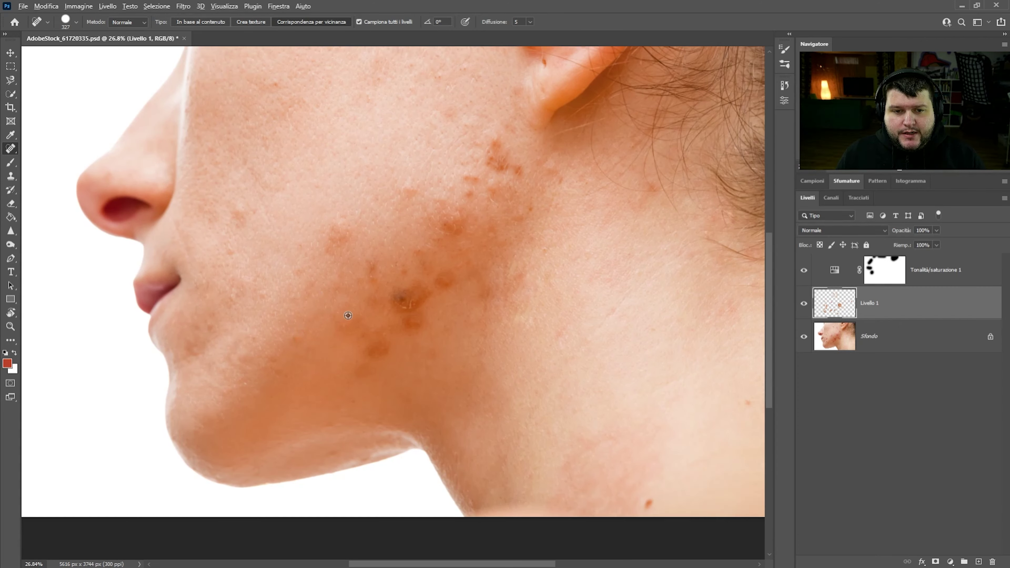
scroll(348, 315, down, 2)
drag(649, 361, 633, 361)
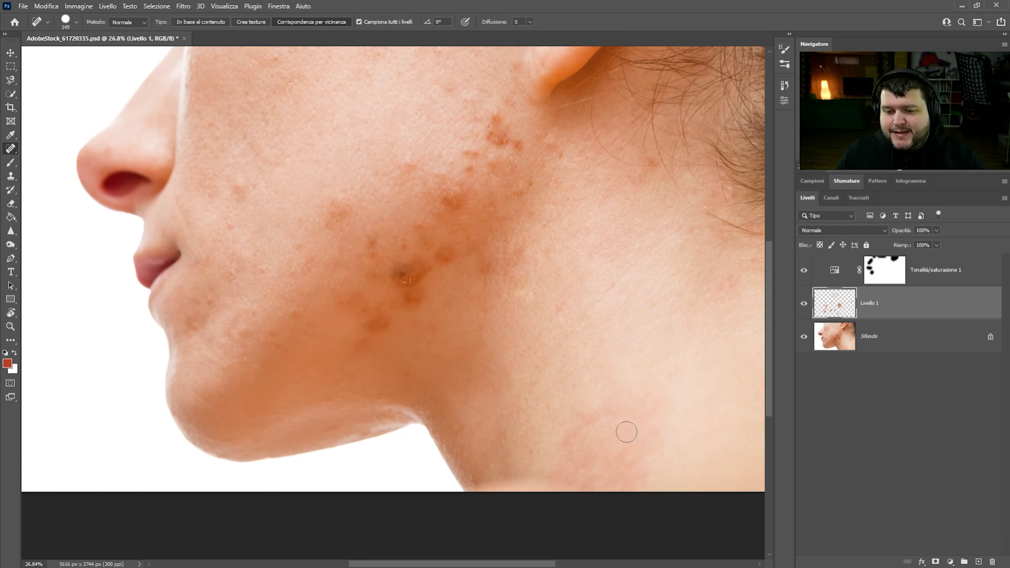
scroll(525, 416, up, 3)
scroll(525, 416, up, 2)
drag(350, 263, 370, 264)
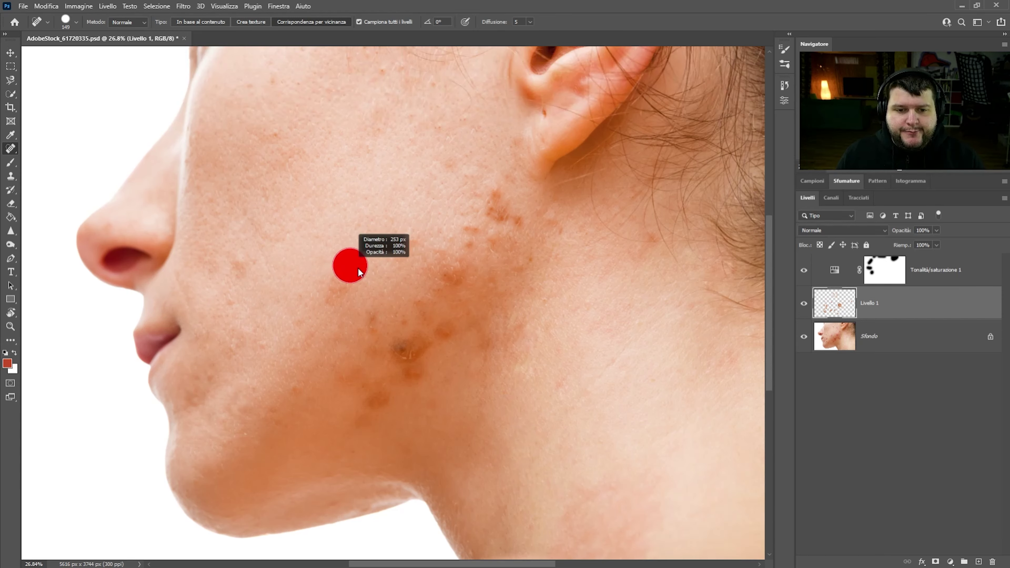
- Heal the dark blemish cluster on the lower cheek and the dark spot on the jaw
click(344, 293)
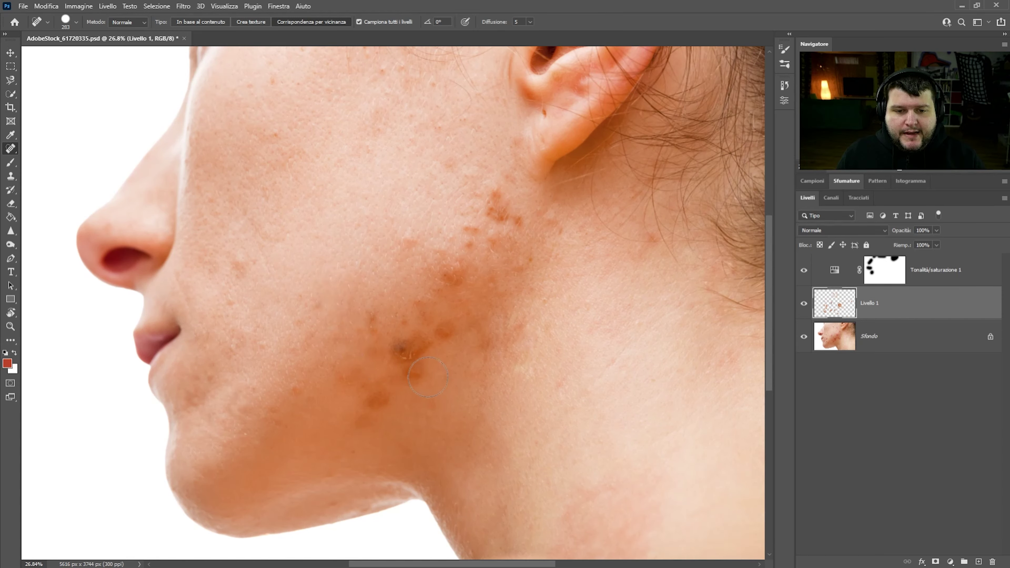
click(399, 349)
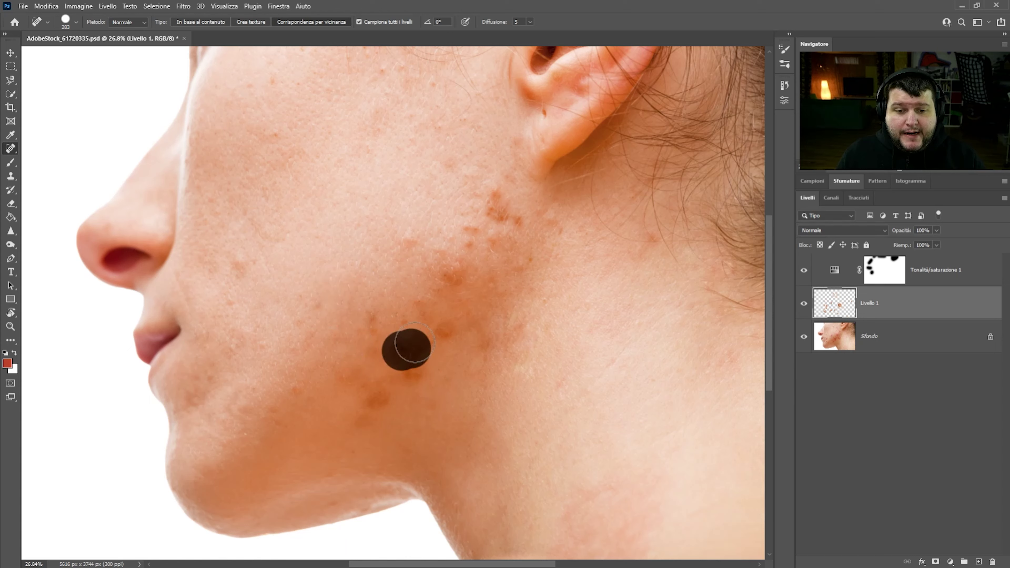
click(414, 371)
click(447, 338)
click(417, 307)
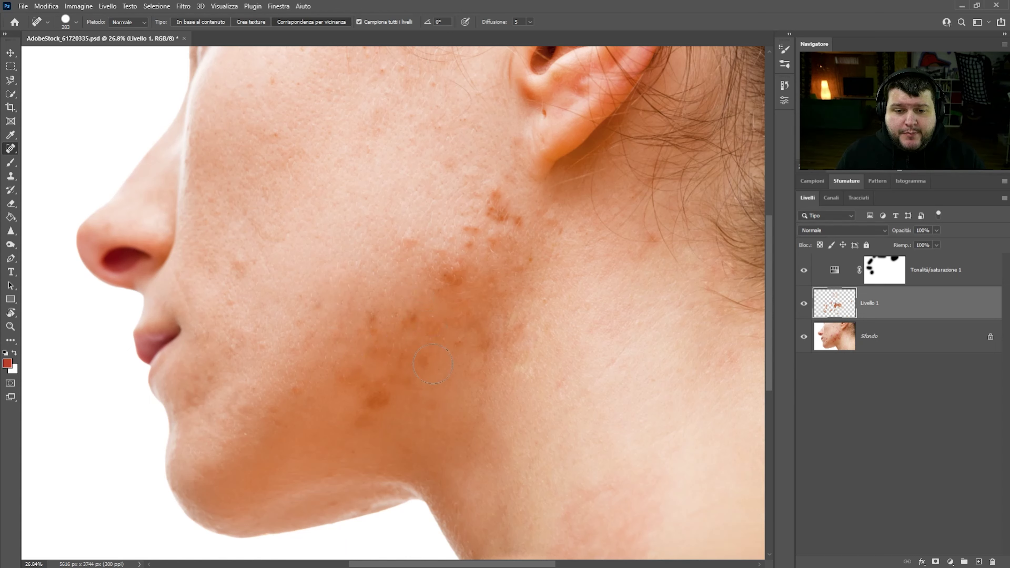
click(411, 321)
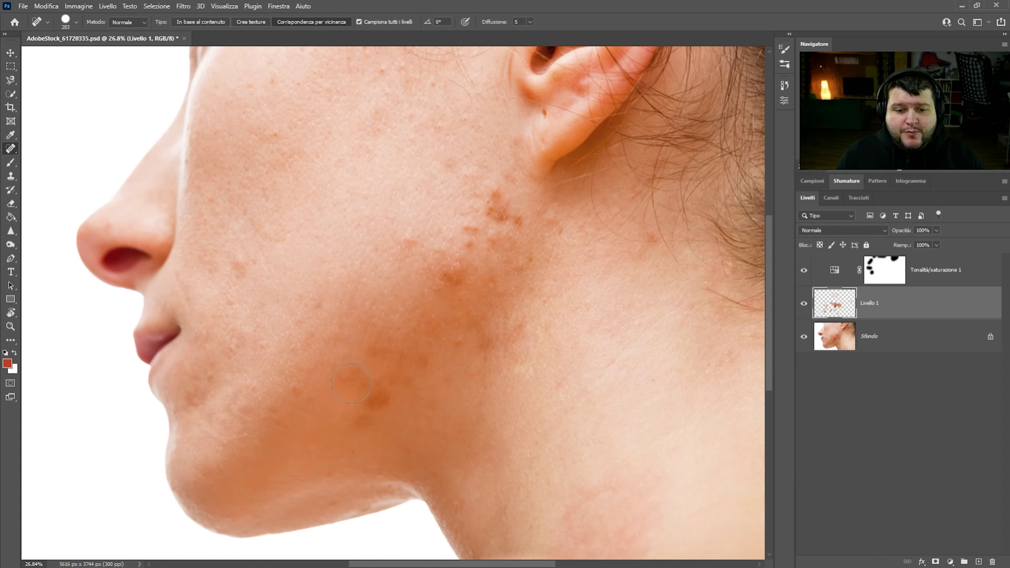
click(350, 375)
drag(367, 416, 381, 399)
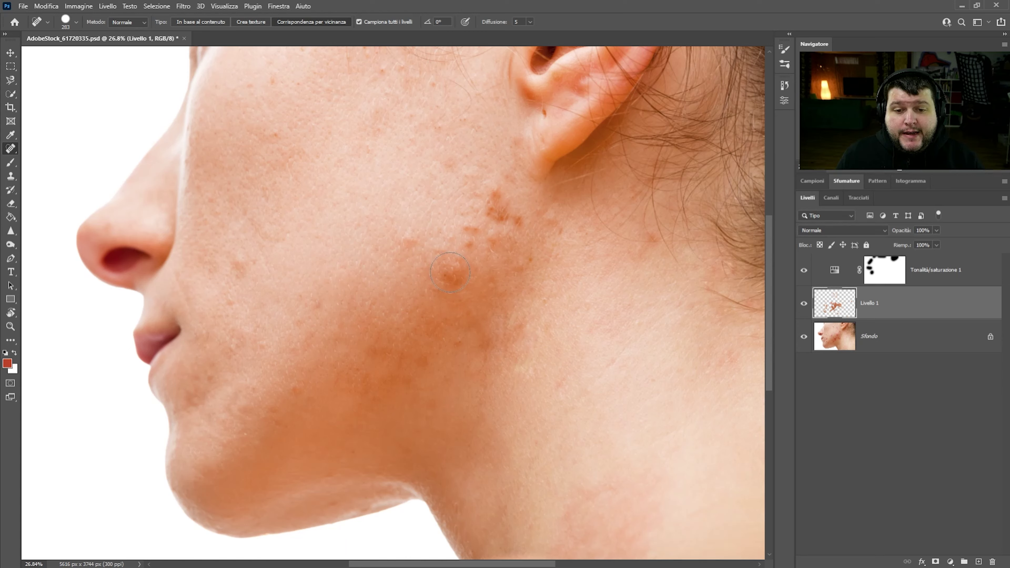
alt+right_click(460, 277)
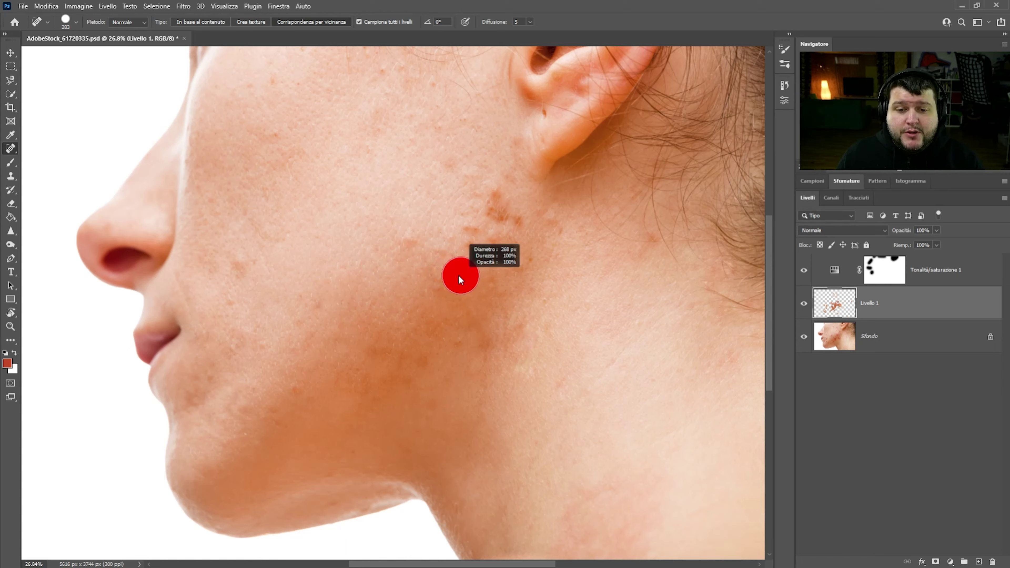
- Resize the Clone Stamp brush to about 175 px and undo the last cloned patch below the ear
click(11, 178)
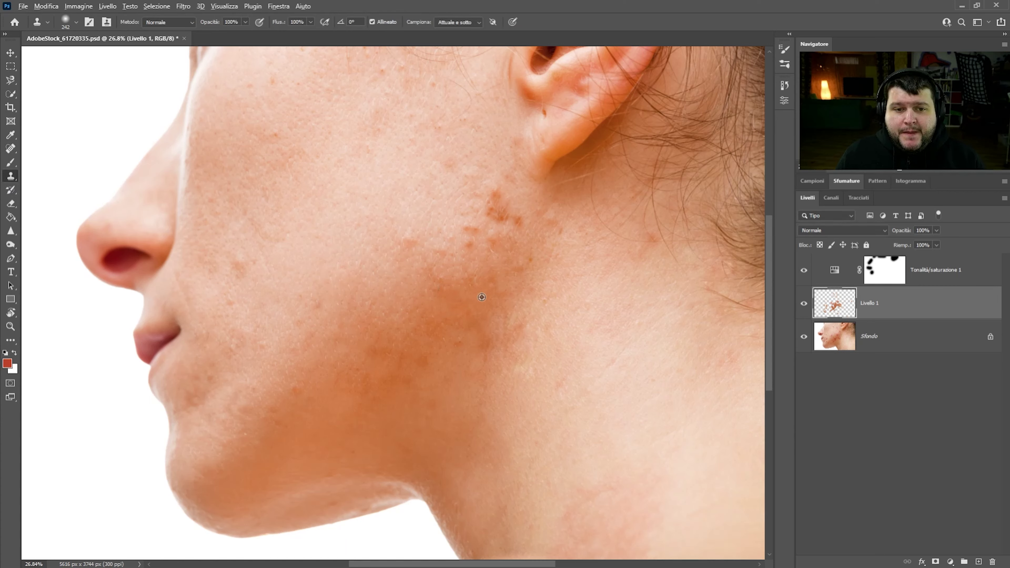
alt+right_click(449, 310)
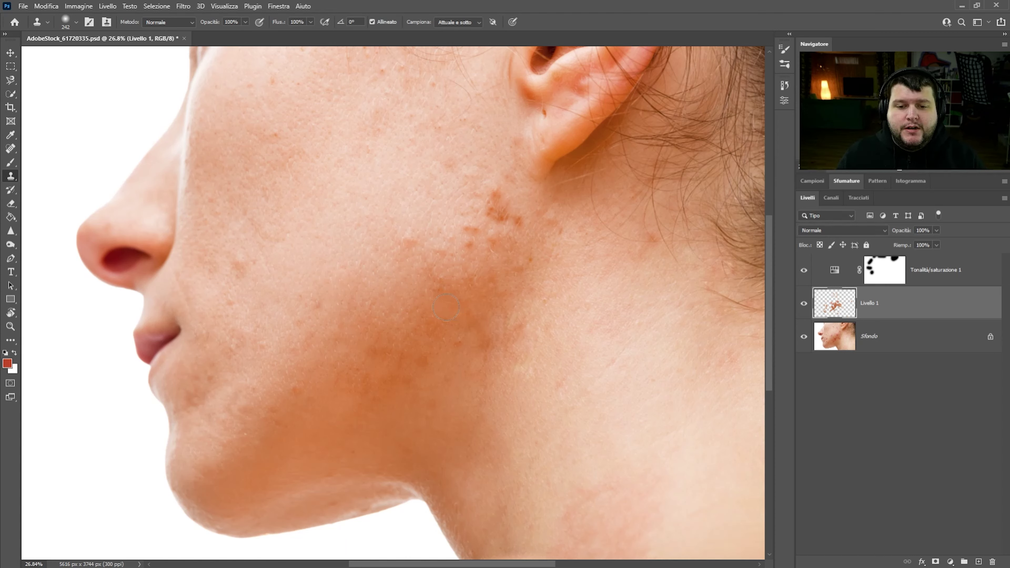
alt+right_click(479, 264)
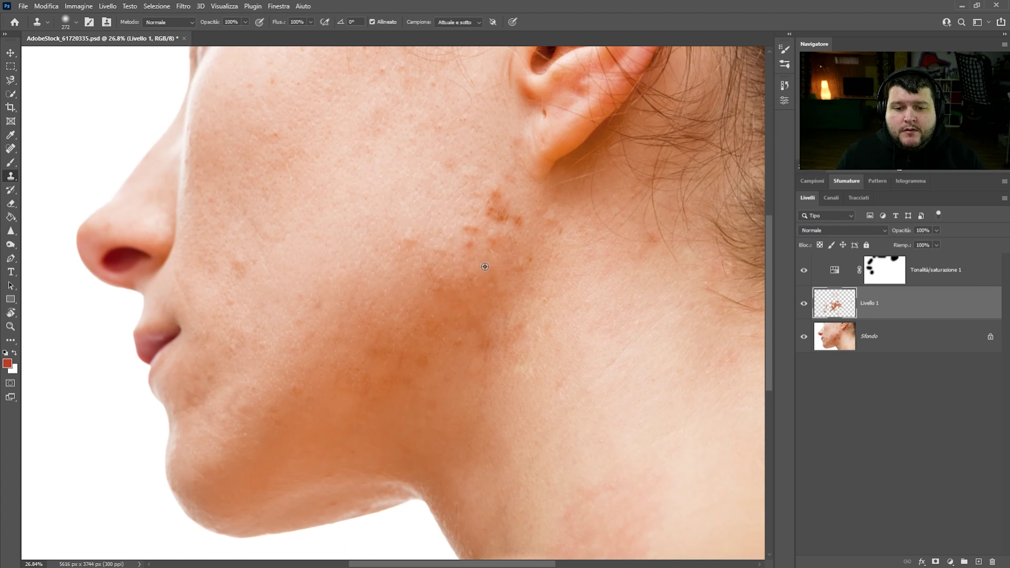
alt+right_click(485, 266)
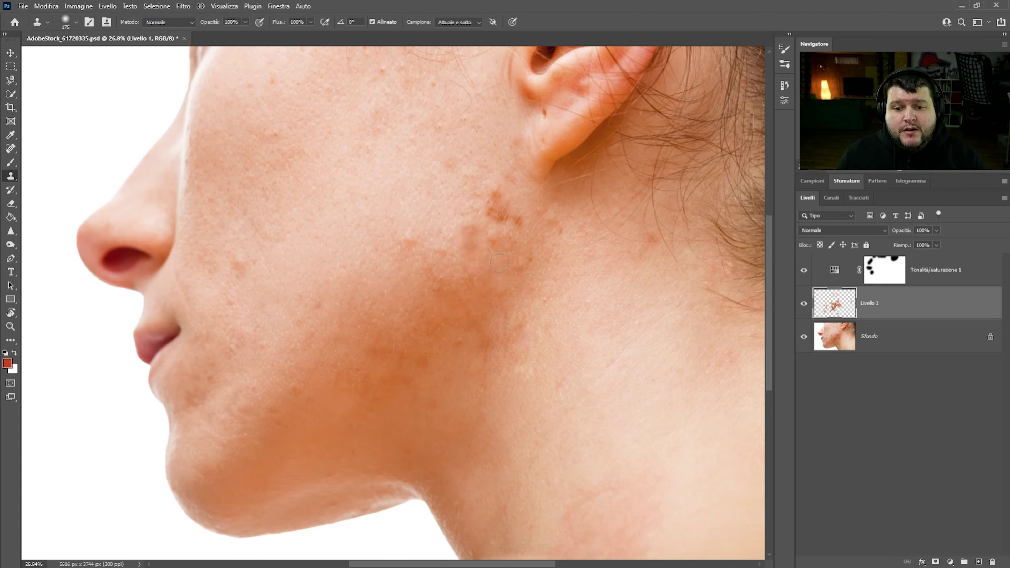
key(ctrl+z)
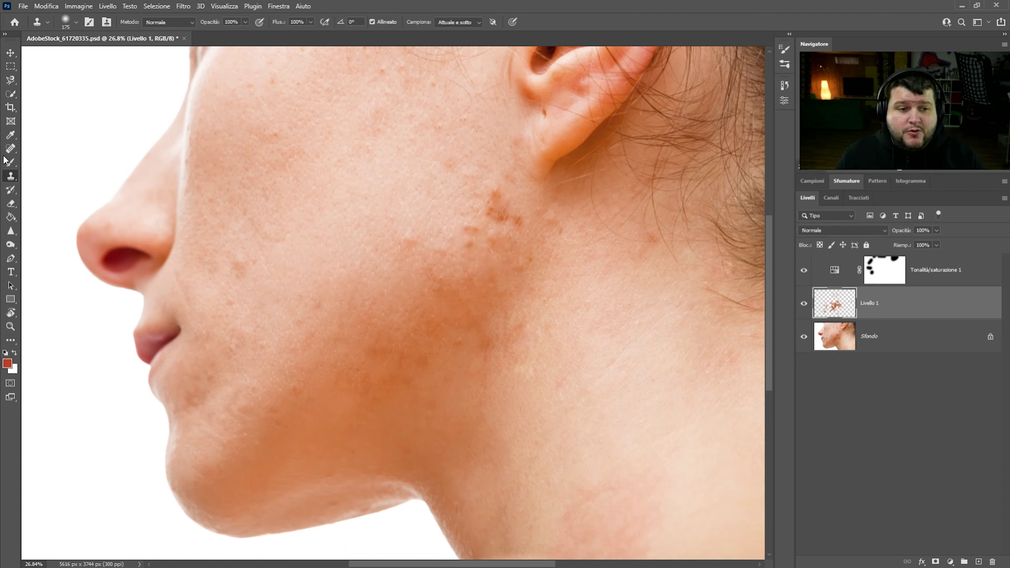
- Use a 67 px Spot Healing Brush to heal the blemish cluster below the ear and nearby spots
click(10, 149)
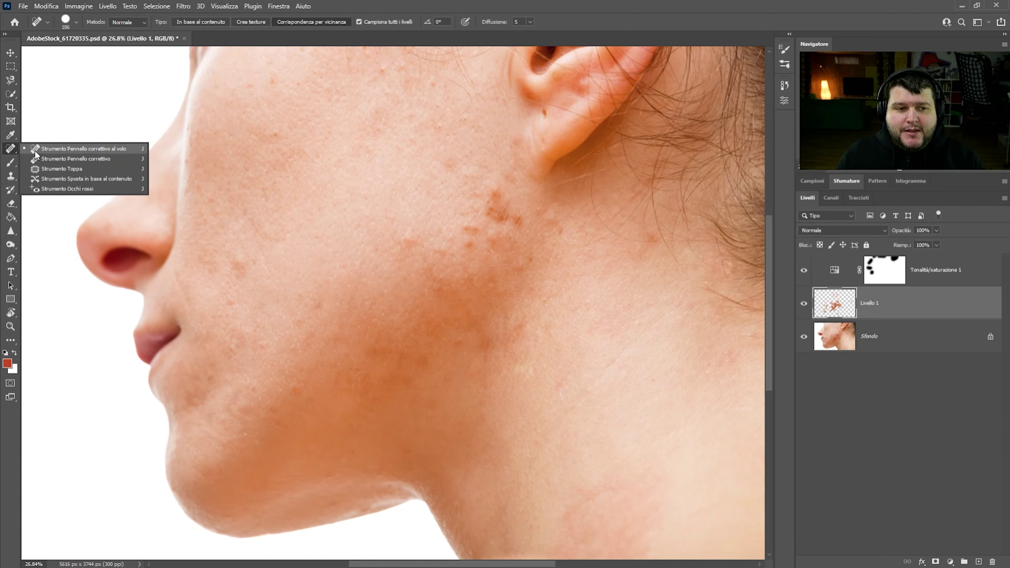
click(35, 150)
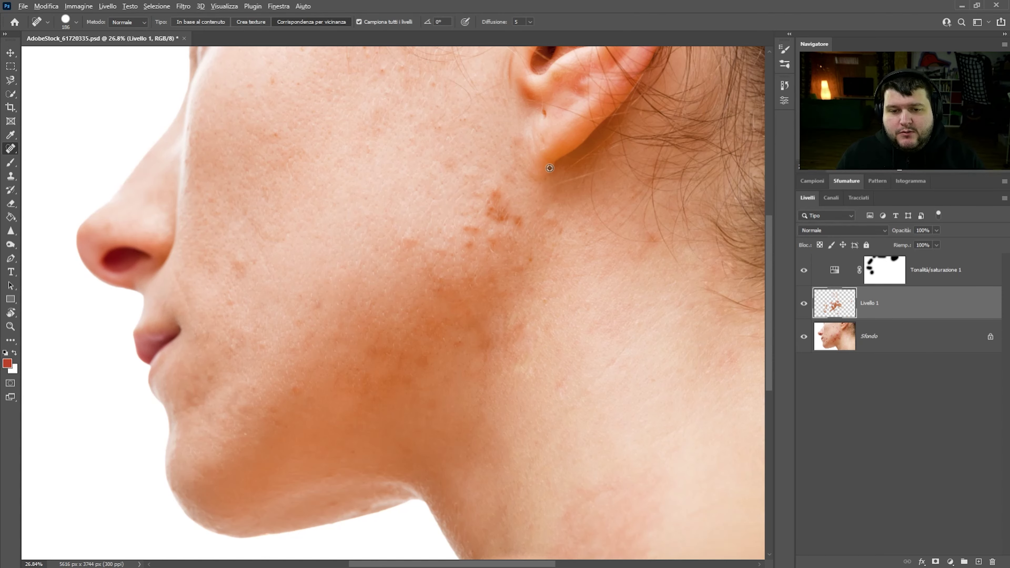
scroll(550, 168, up, 3)
drag(408, 296, 430, 294)
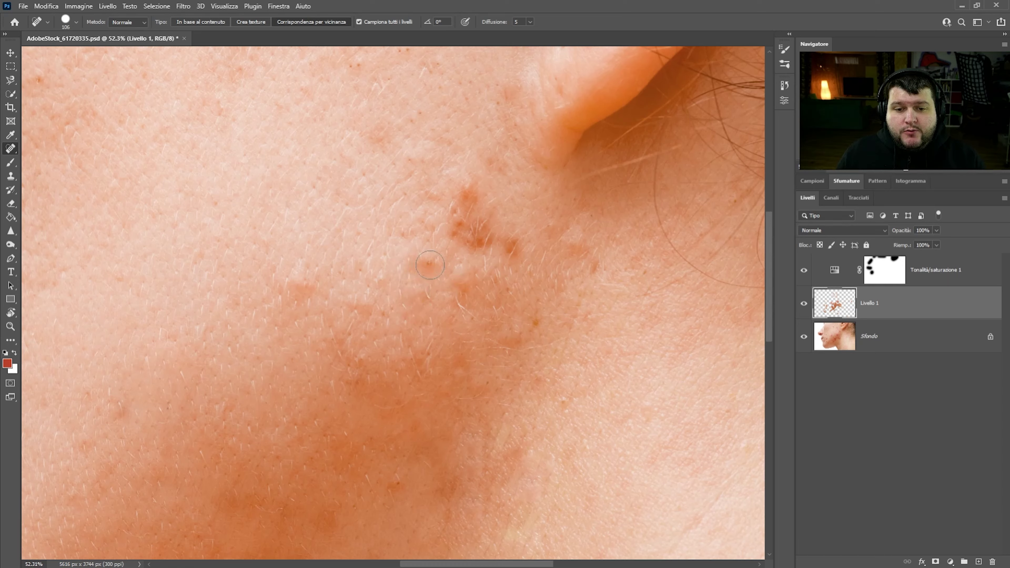
drag(470, 186, 477, 239)
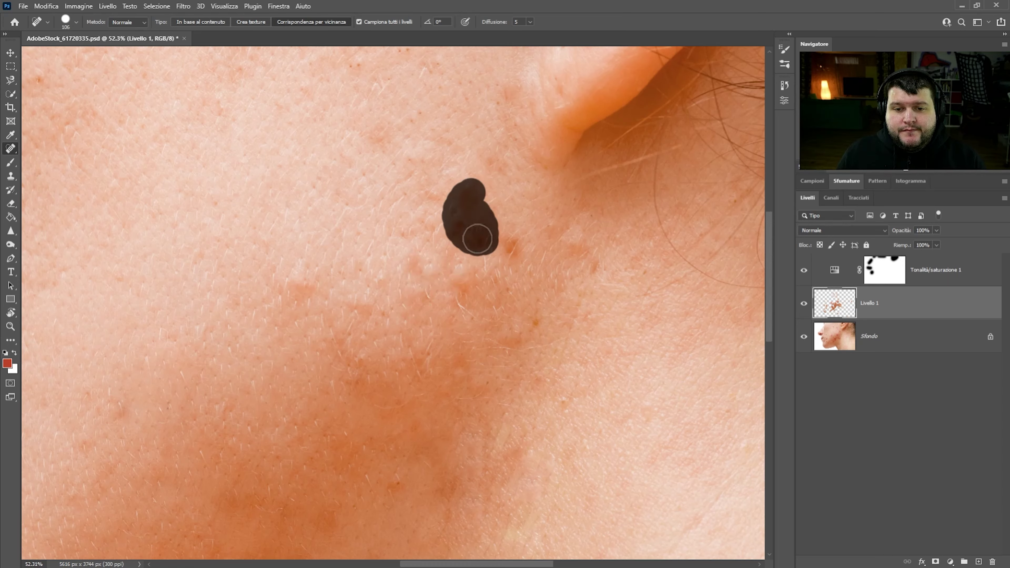
click(510, 247)
click(534, 322)
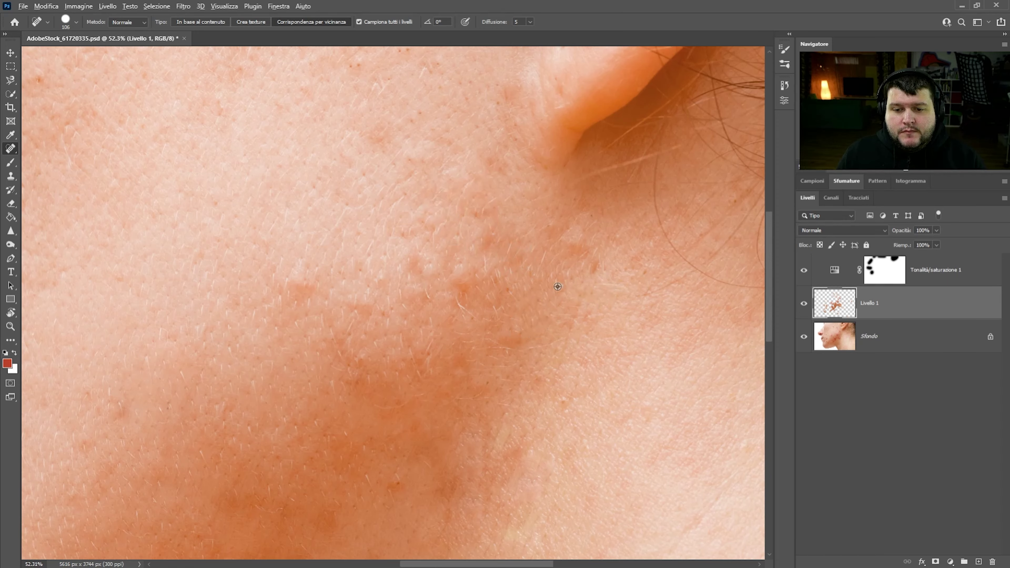
click(592, 269)
- Spot-heal the scattered small blemishes across the middle and upper cheek
scroll(431, 264, down, 3)
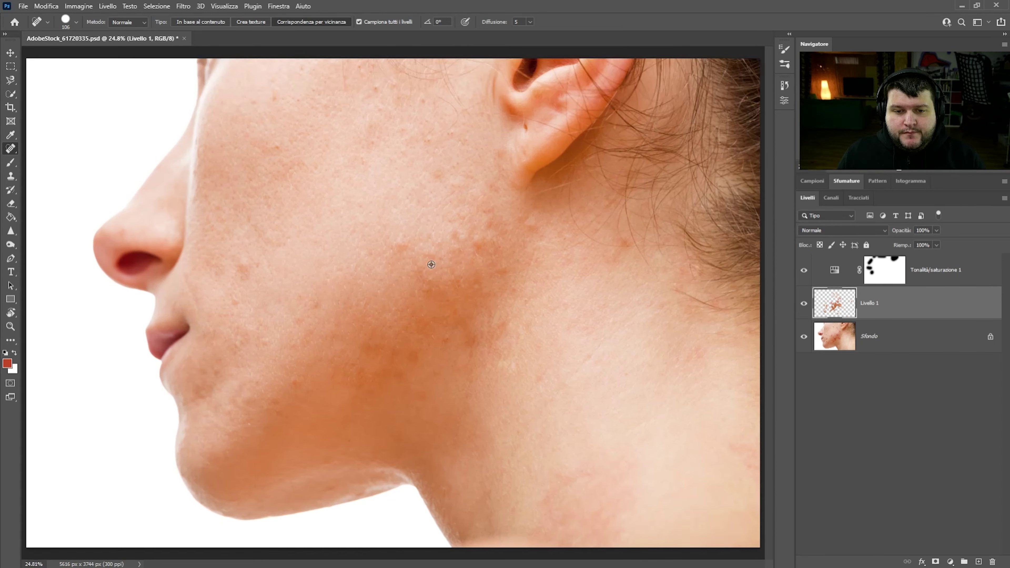
alt+click(401, 245)
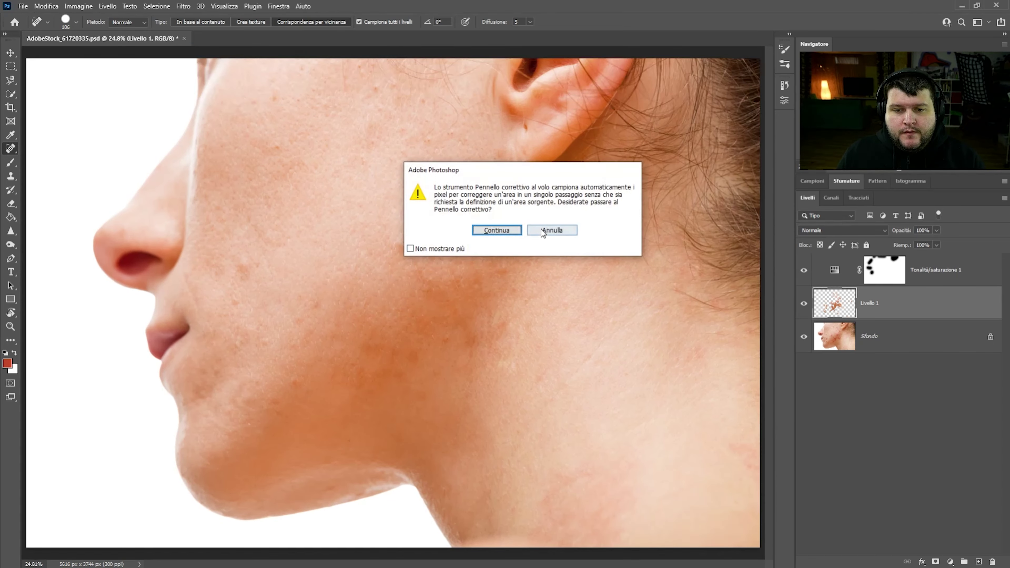
click(543, 231)
click(402, 247)
click(458, 220)
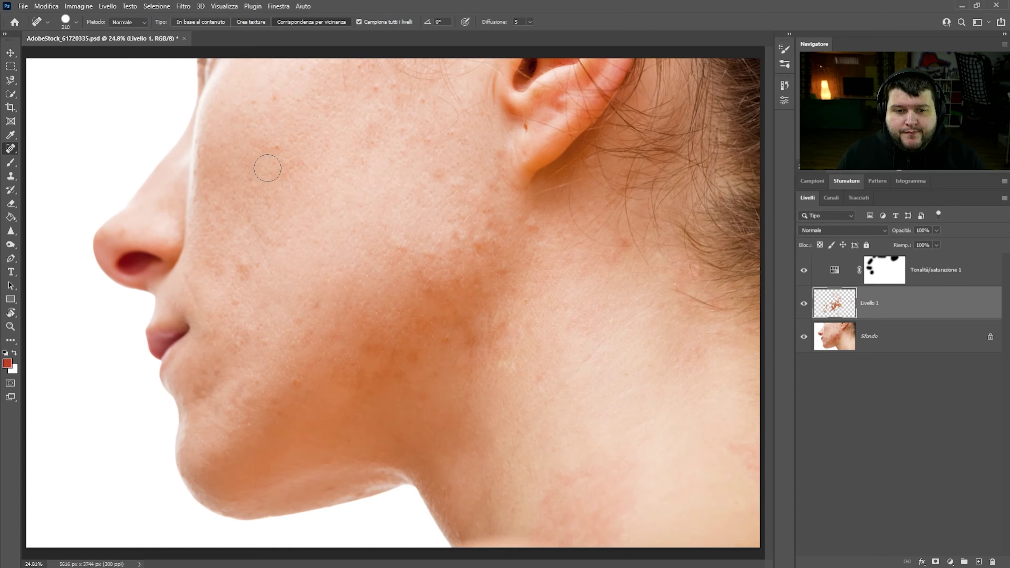
click(277, 146)
click(278, 95)
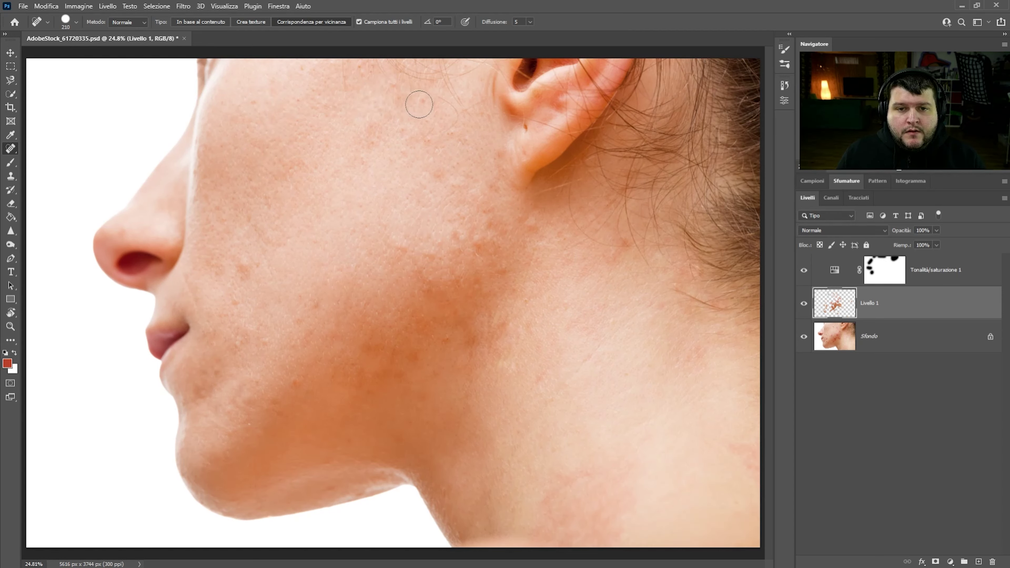
scroll(513, 332, down, 3)
scroll(501, 329, up, 1)
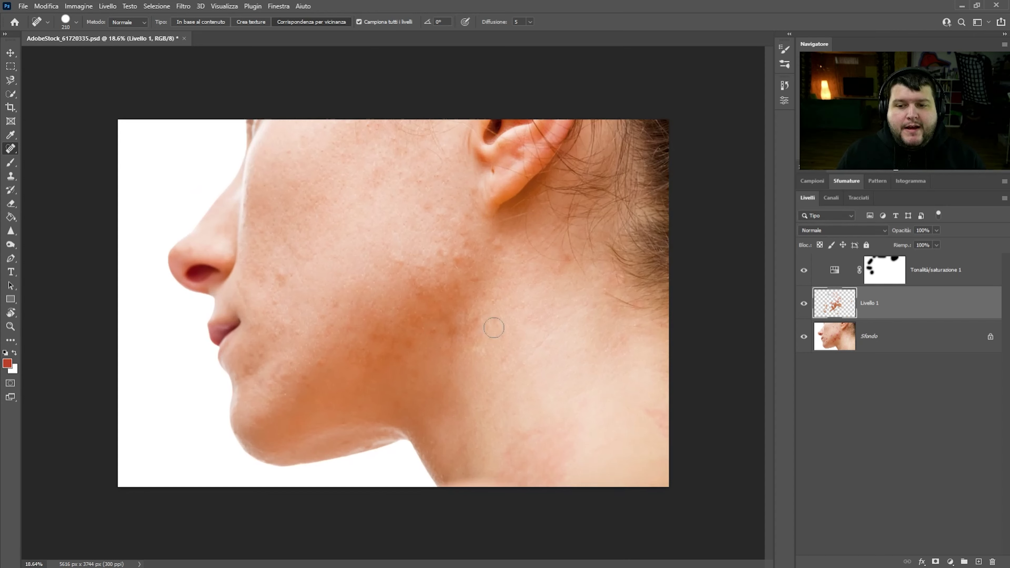
alt+click(803, 337)
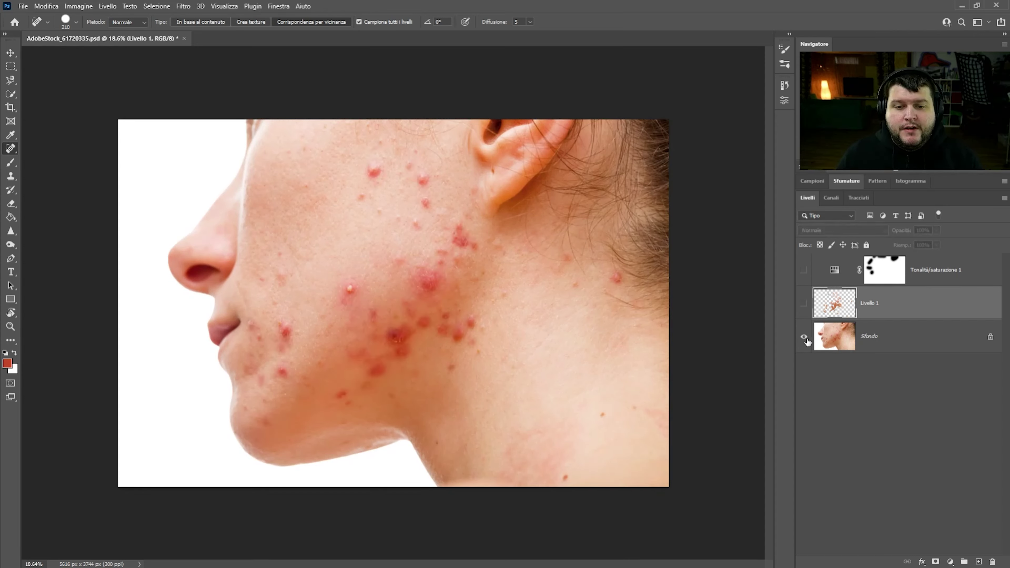
alt+click(803, 337)
alt+click(804, 337)
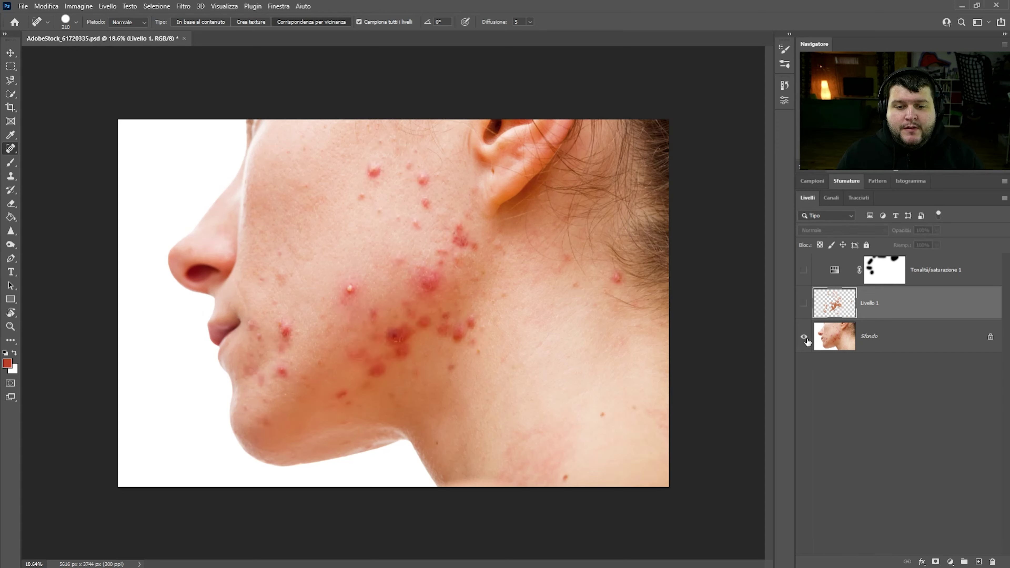
alt+click(804, 337)
alt+click(804, 337)
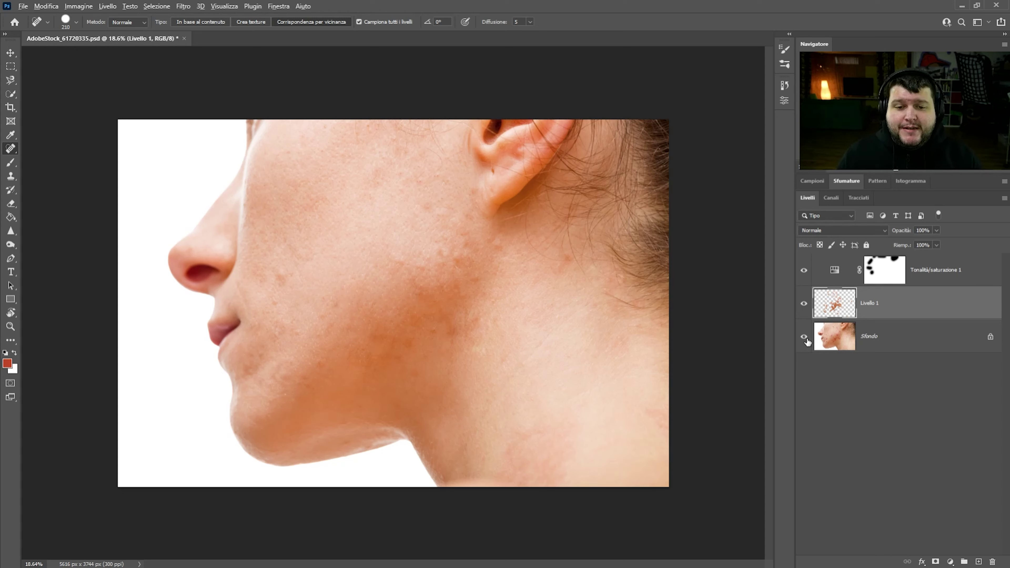
alt+click(806, 339)
alt+click(806, 339)
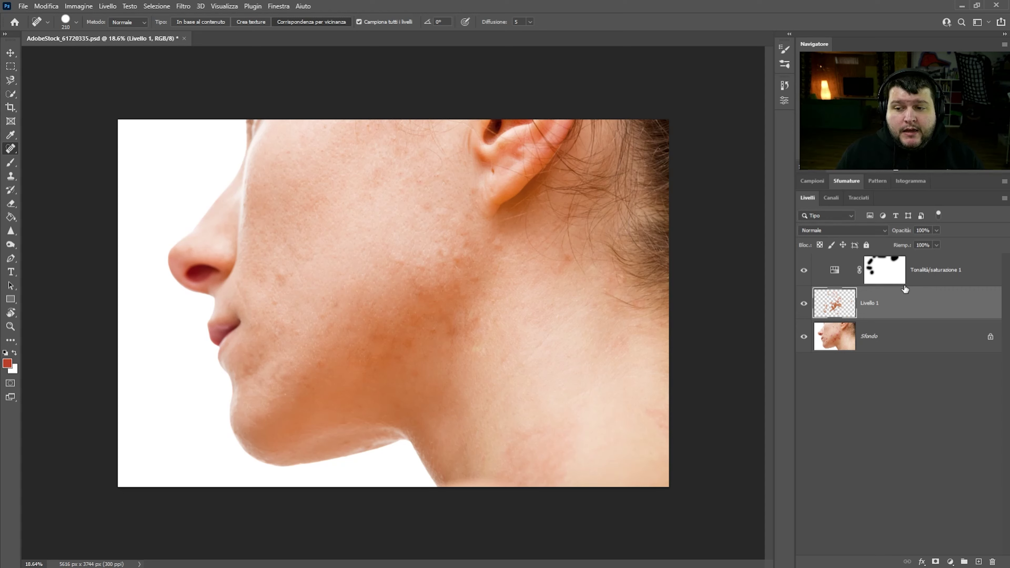
click(940, 277)
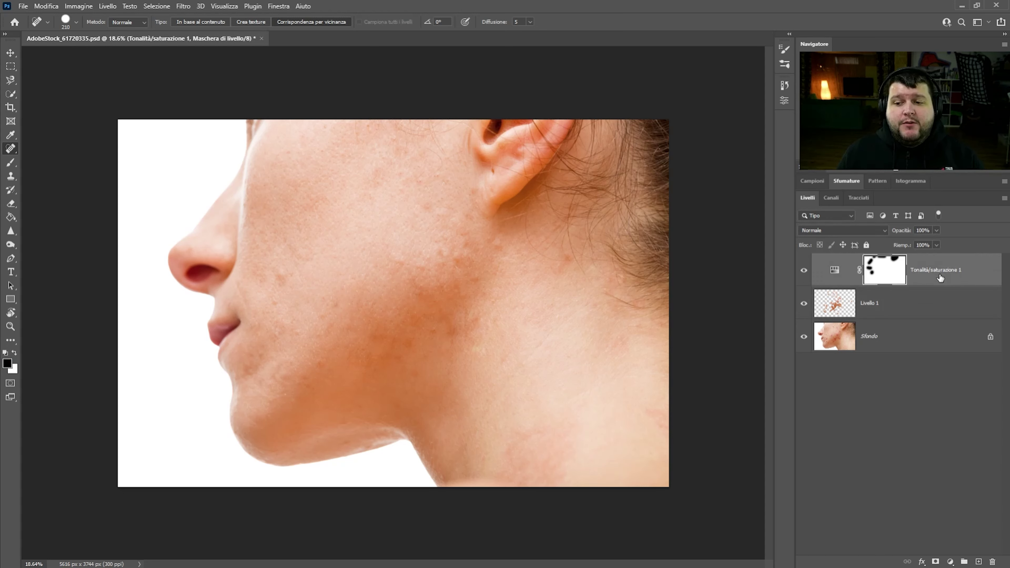
- Add a new top layer and pick the Tondo morbido soft round brush
click(979, 562)
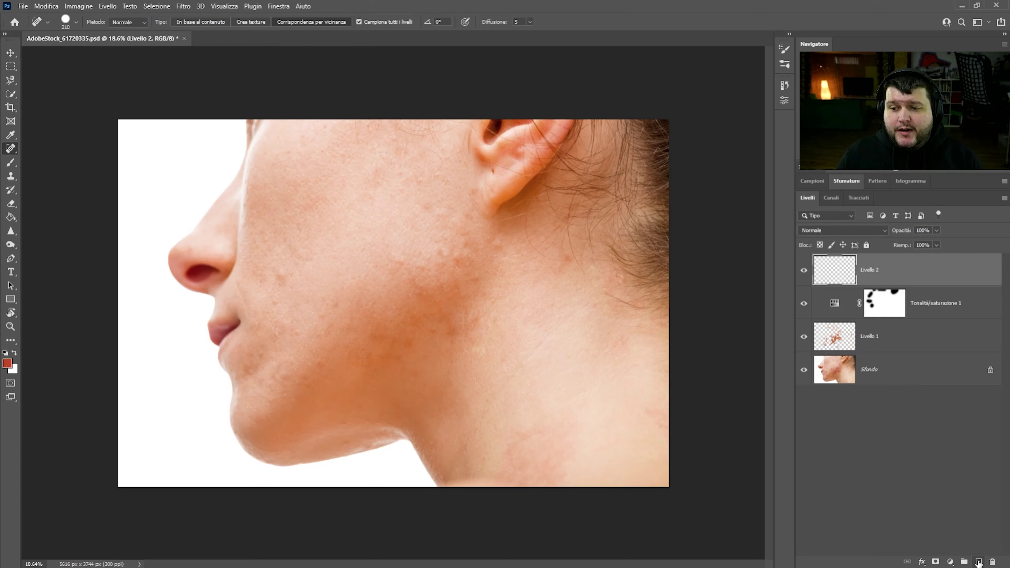
click(11, 163)
right_click(341, 224)
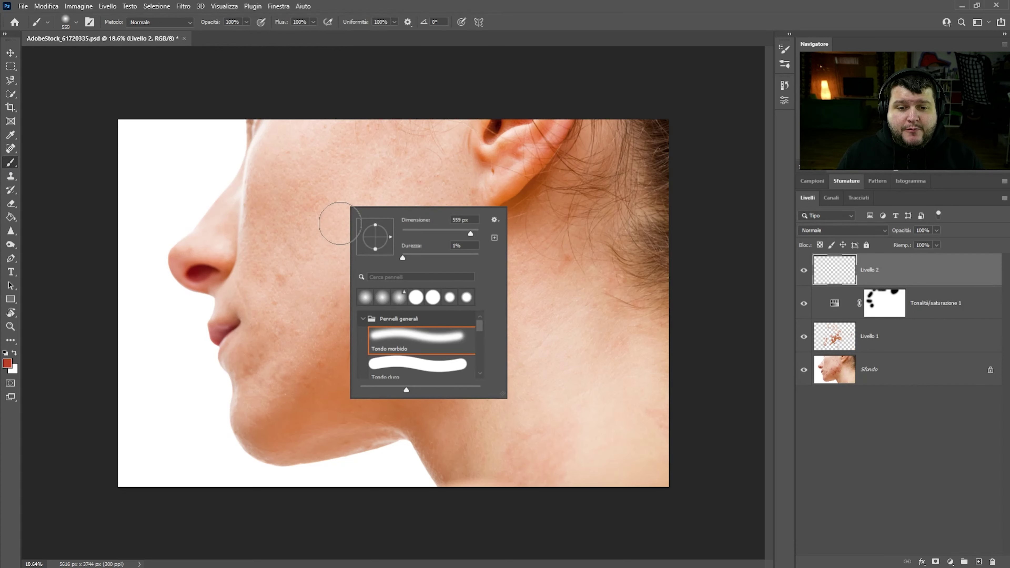
click(421, 341)
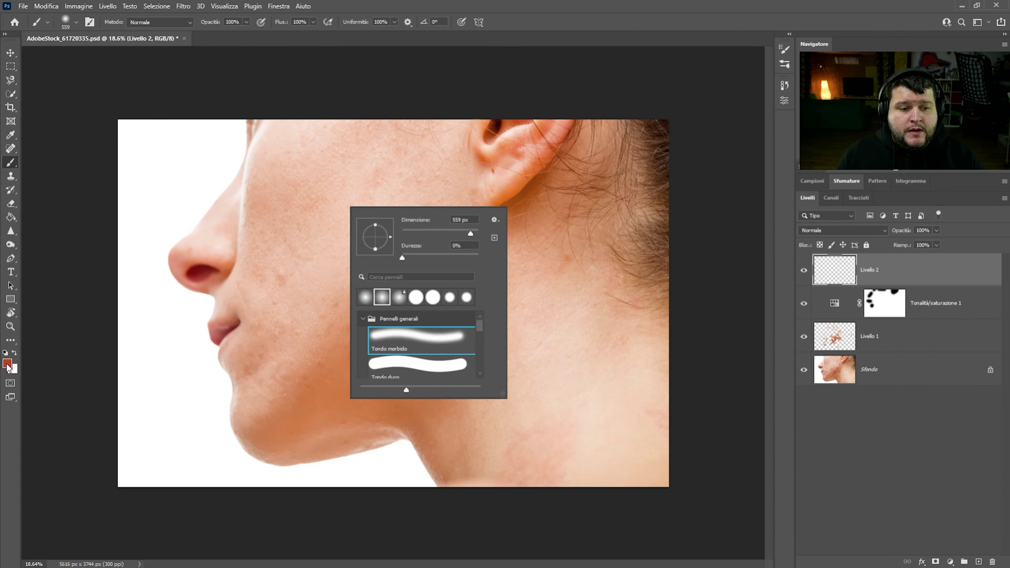
click(421, 42)
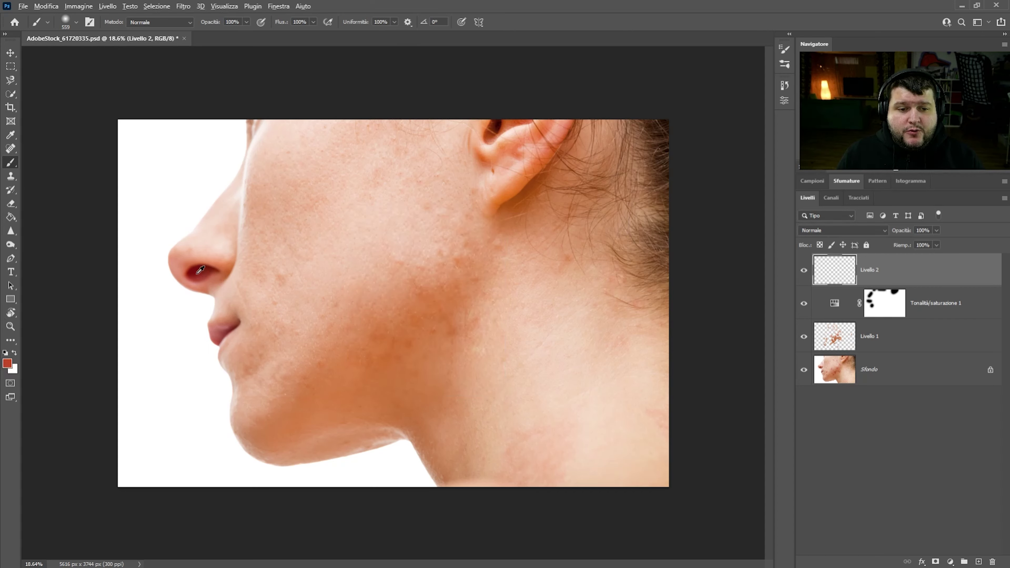
- Sample the lip colour and adjust it to a brighter red, b2604b
alt+click(222, 328)
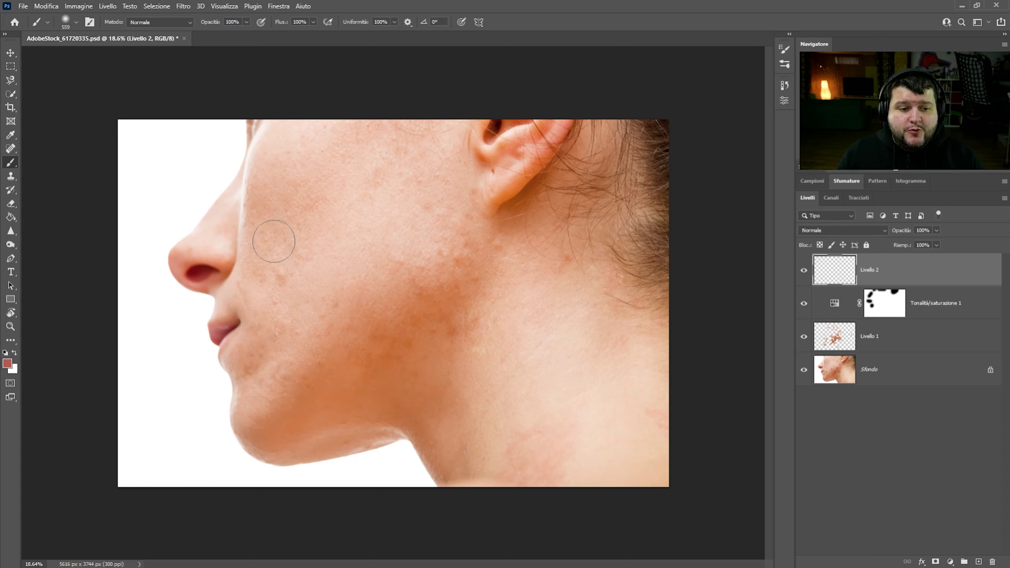
right_click(328, 216)
click(7, 363)
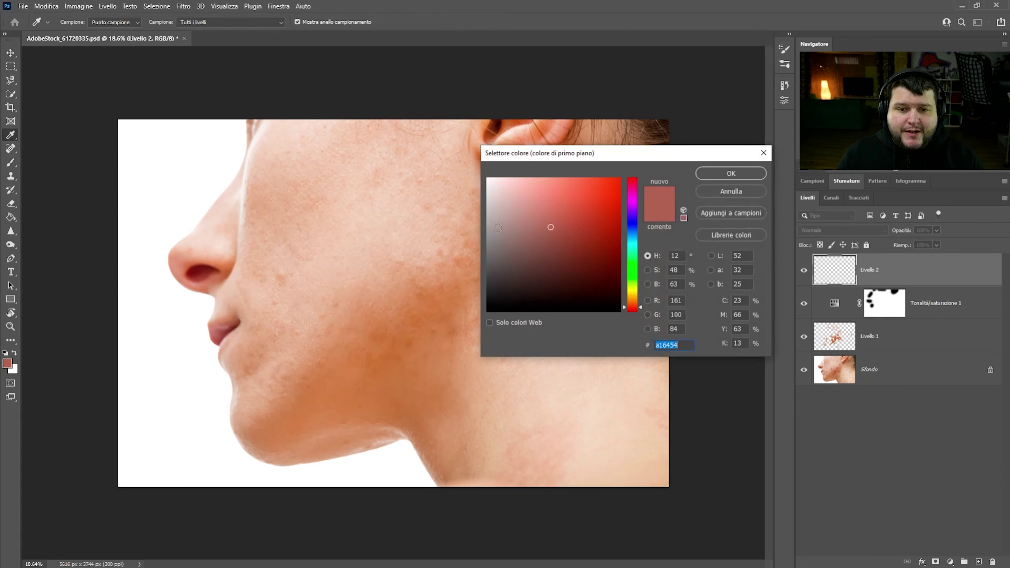
drag(559, 225, 561, 223)
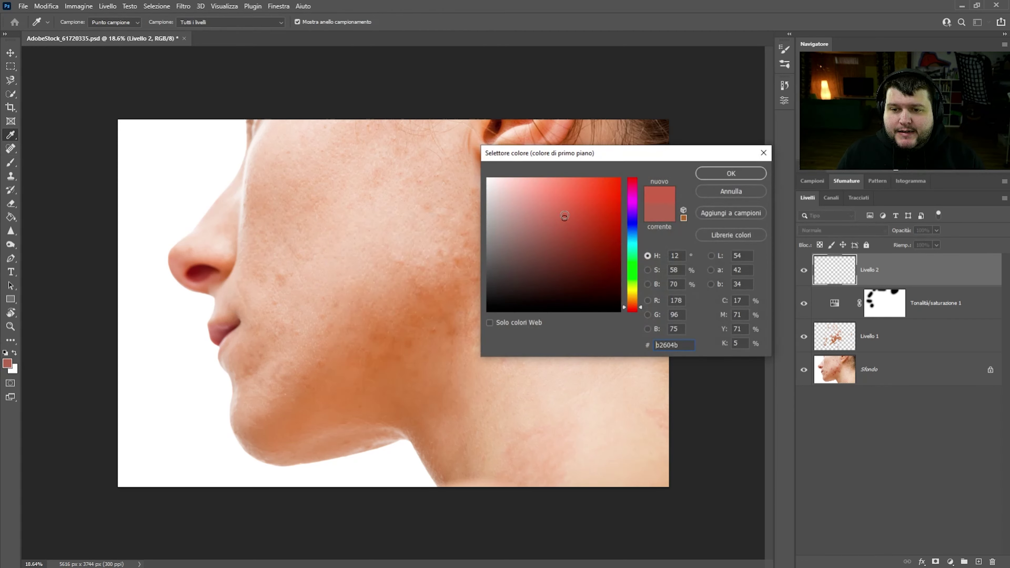
key(Return)
- Paint broad soft red strokes over the cheek, jaw and down the neck
drag(294, 144, 307, 312)
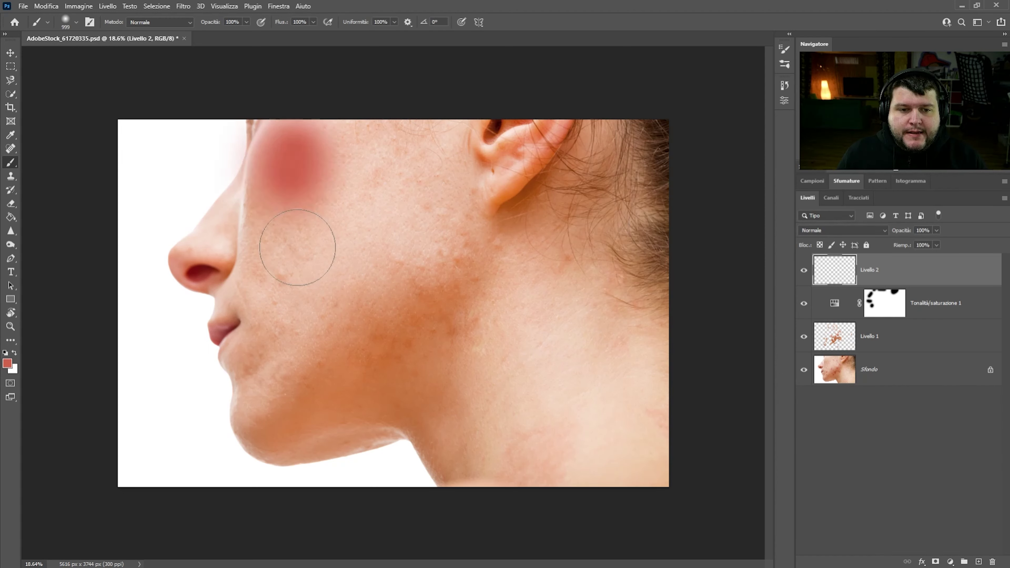
mouse_move(379, 269)
mouse_down()
mouse_move(406, 158)
mouse_move(349, 112)
mouse_move(358, 199)
mouse_move(344, 242)
mouse_up()
drag(489, 291, 300, 108)
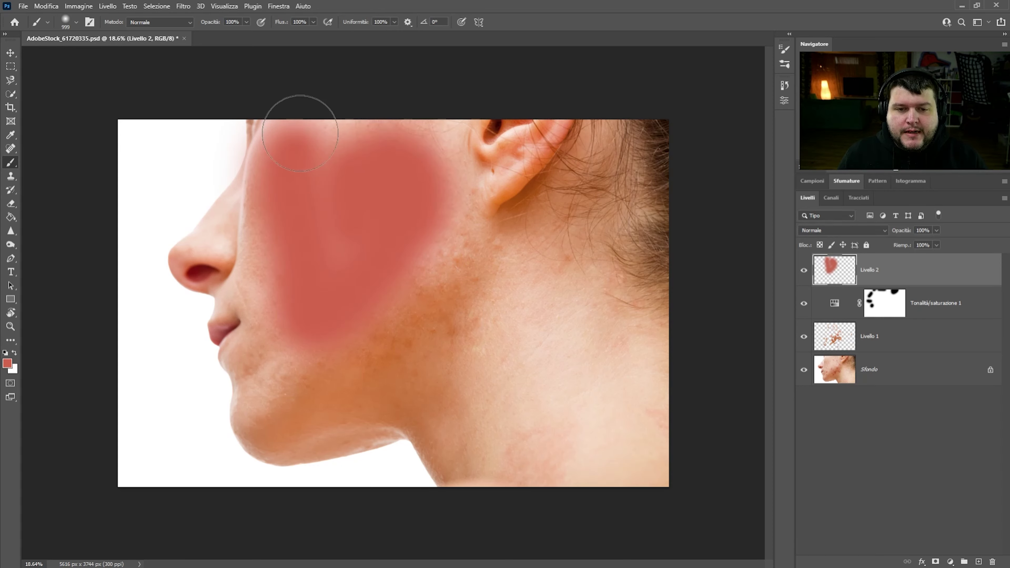
drag(437, 310, 362, 382)
drag(433, 259, 483, 481)
drag(469, 239, 677, 350)
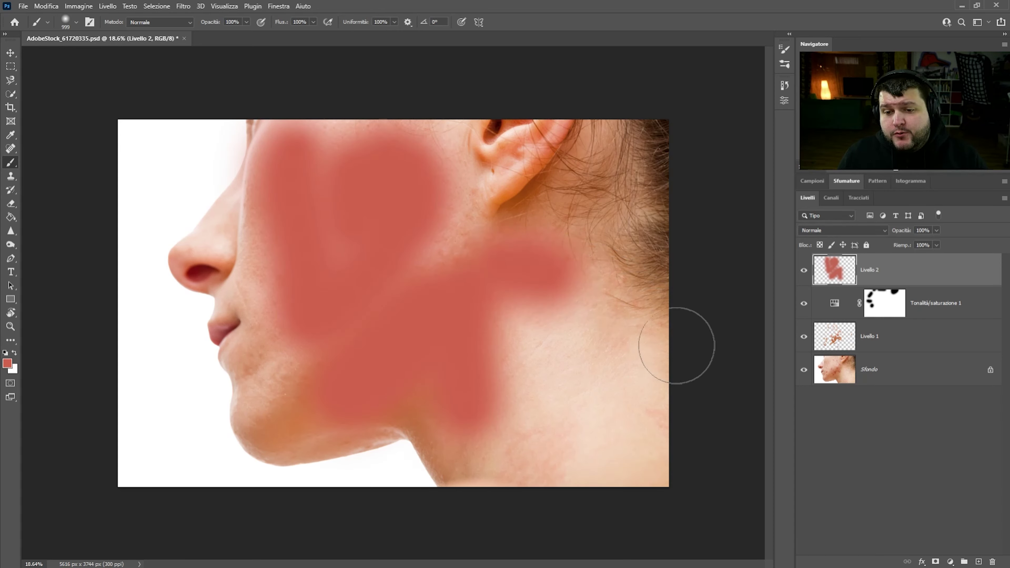
click(440, 244)
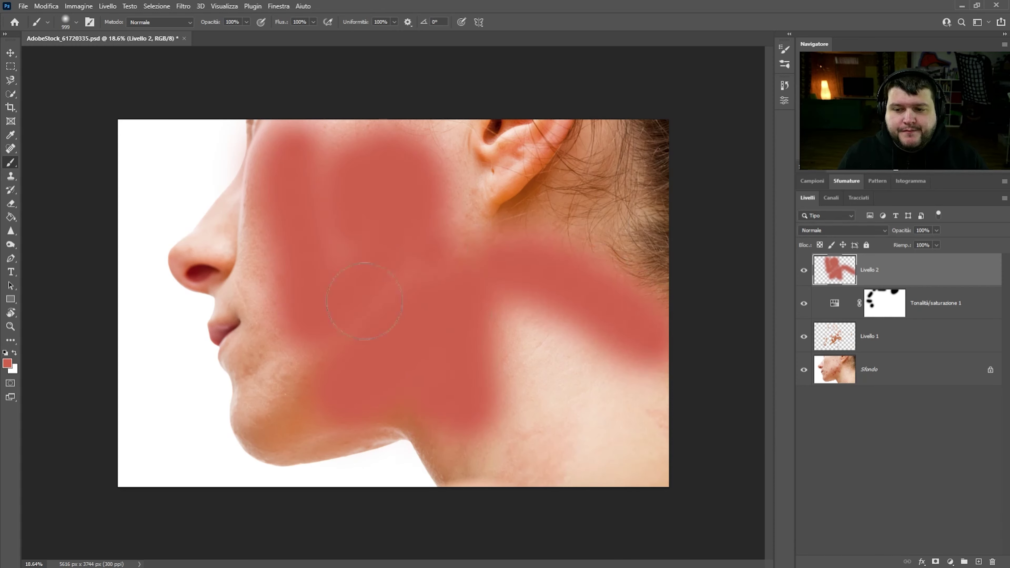
- Set Livello 2 to Luce soffusa at 33% opacity, then toggle its visibility to compare
click(859, 232)
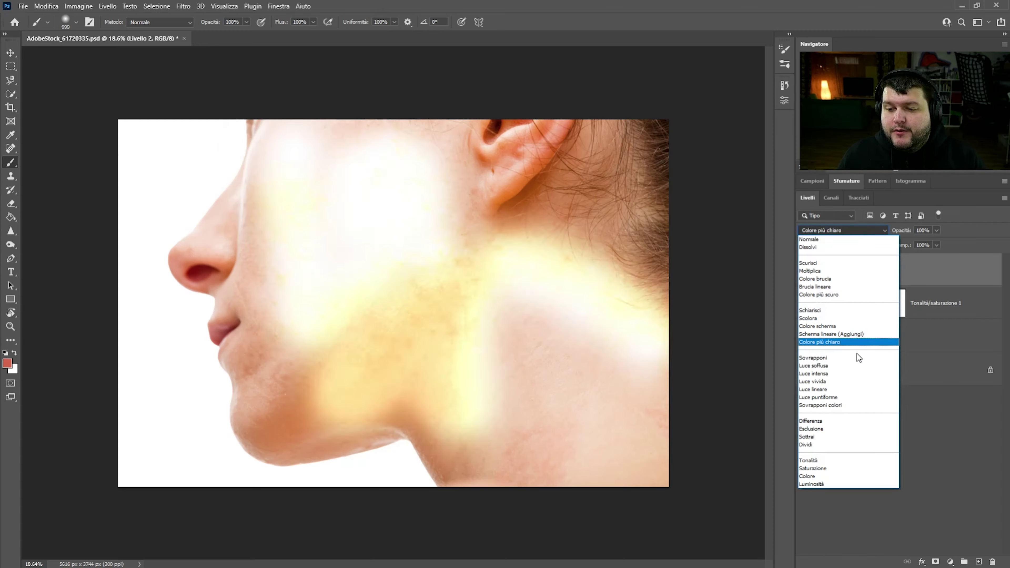
click(854, 365)
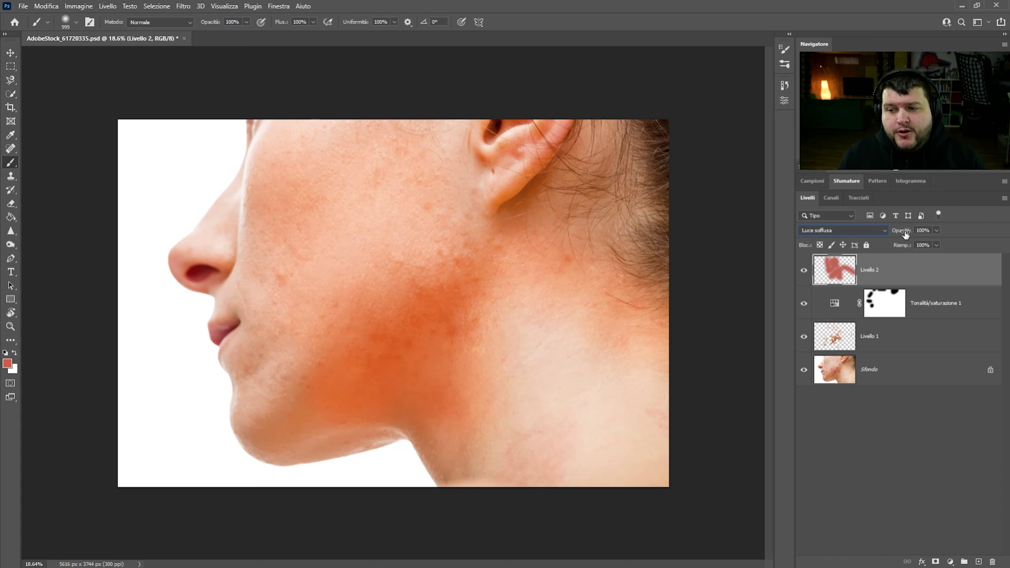
drag(905, 235, 895, 234)
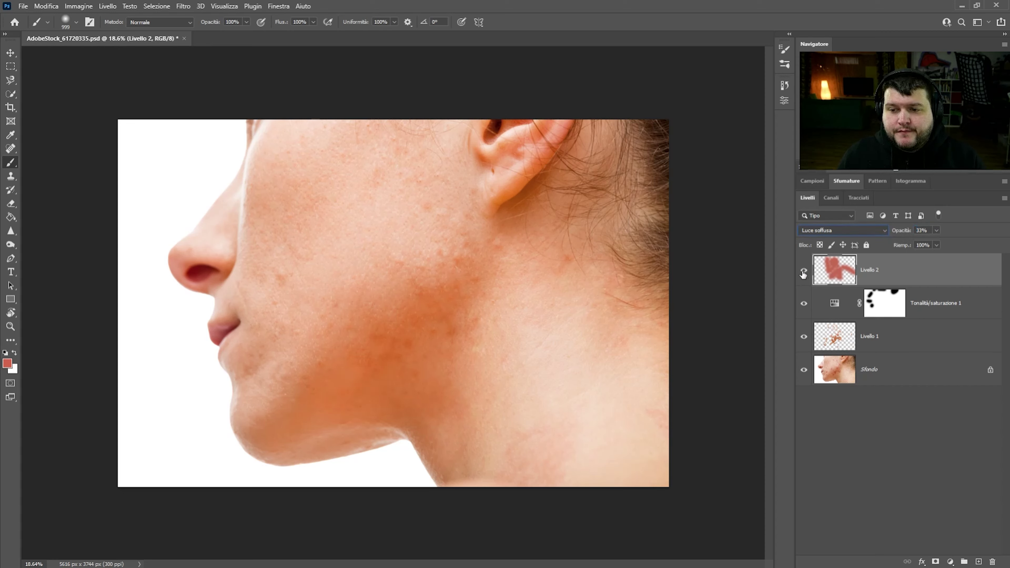
click(804, 272)
click(804, 271)
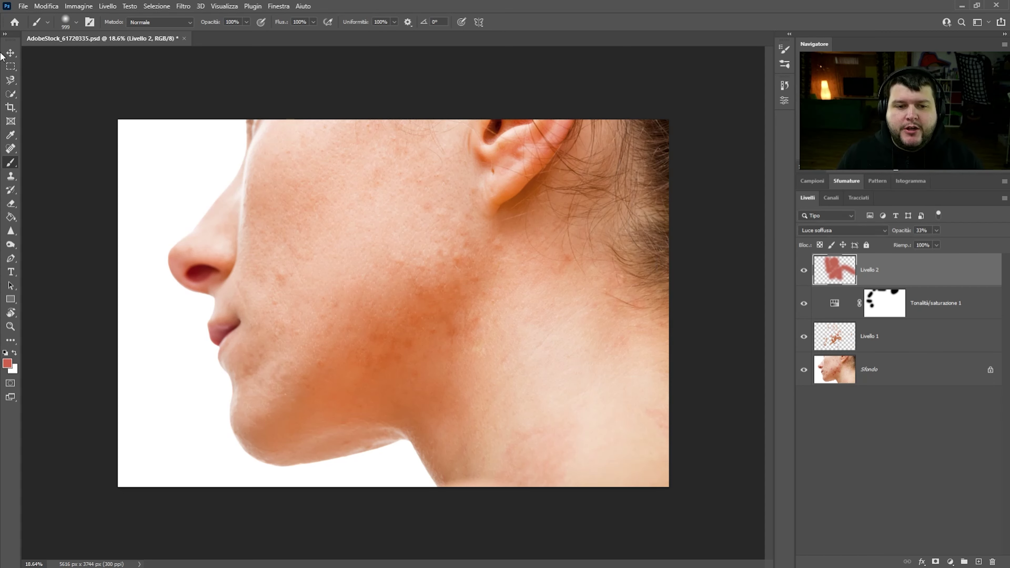
- Switch to the Move tool and toggle between the original Sfondo photo and the retouched result
click(10, 53)
scroll(517, 269, down, 2)
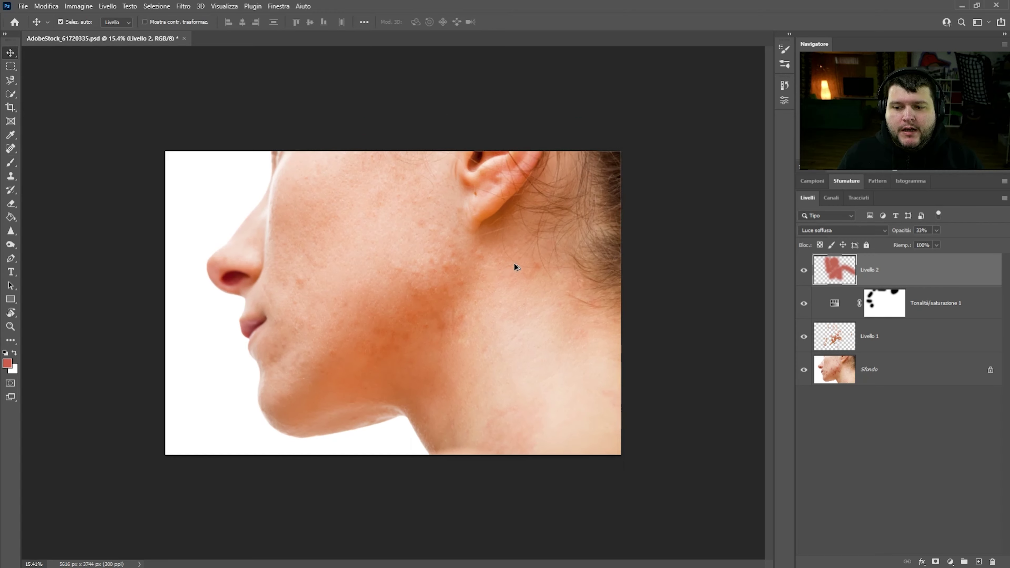
scroll(517, 270, down, 2)
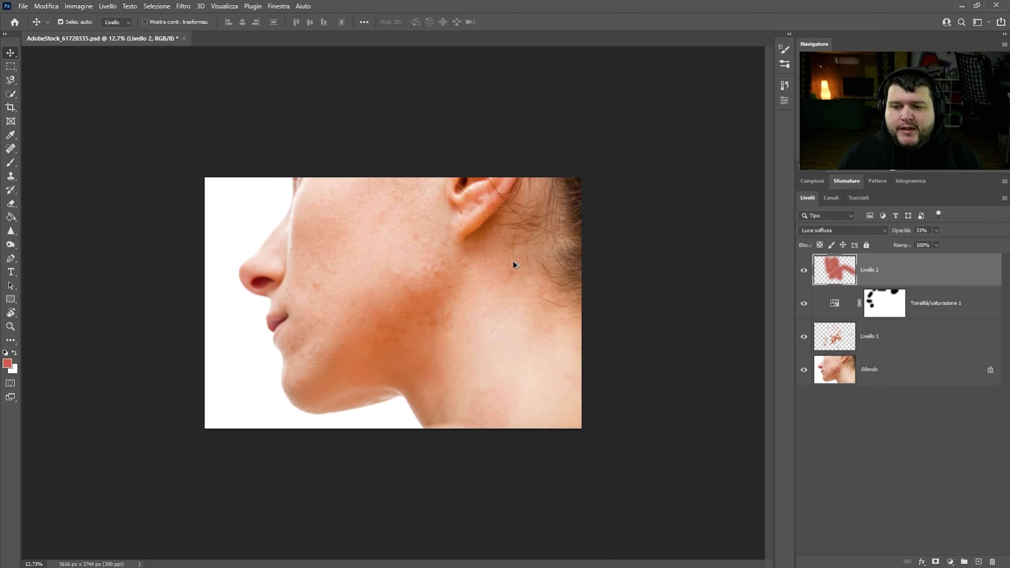
alt+click(803, 370)
alt+click(804, 370)
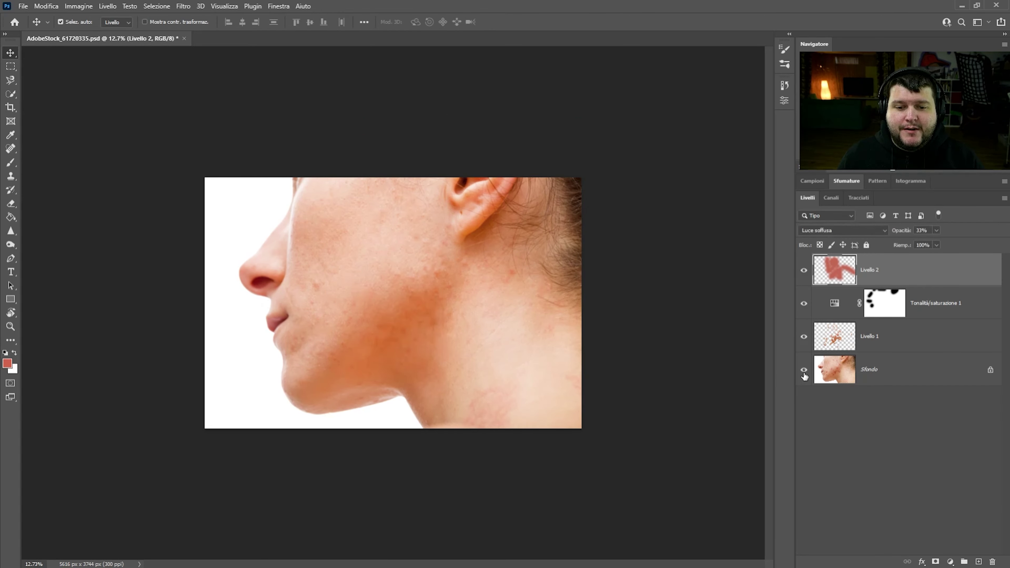
alt+click(803, 370)
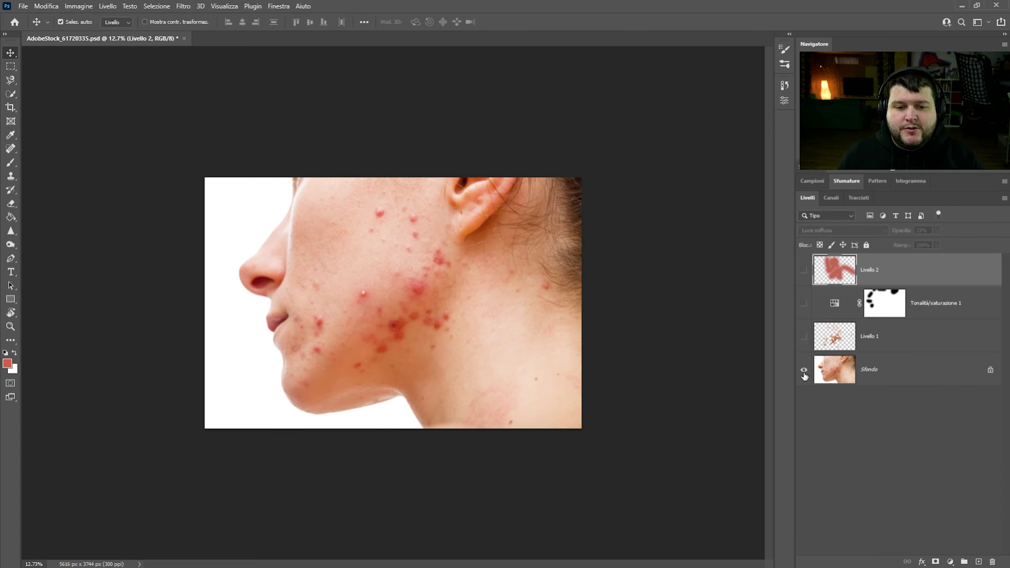
alt+click(804, 370)
alt+click(804, 370)
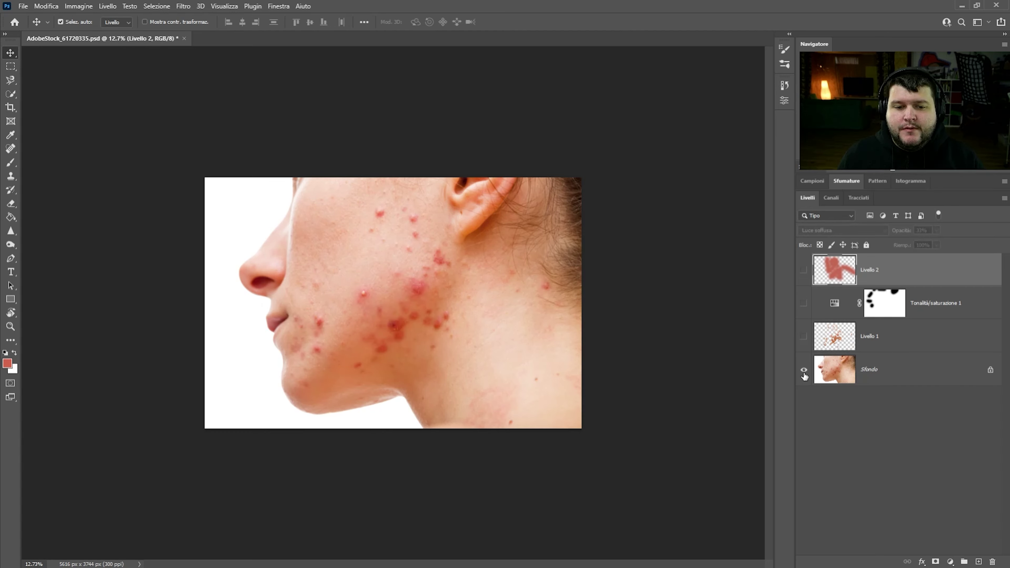
alt+click(804, 370)
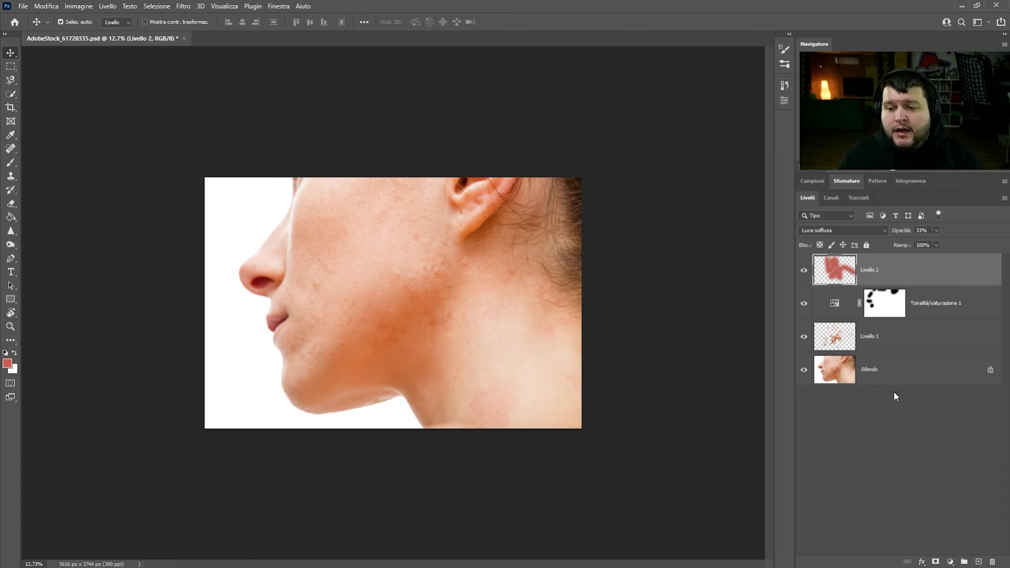
- Make Livello 1 the active layer and zoom back in on the cheek
click(913, 378)
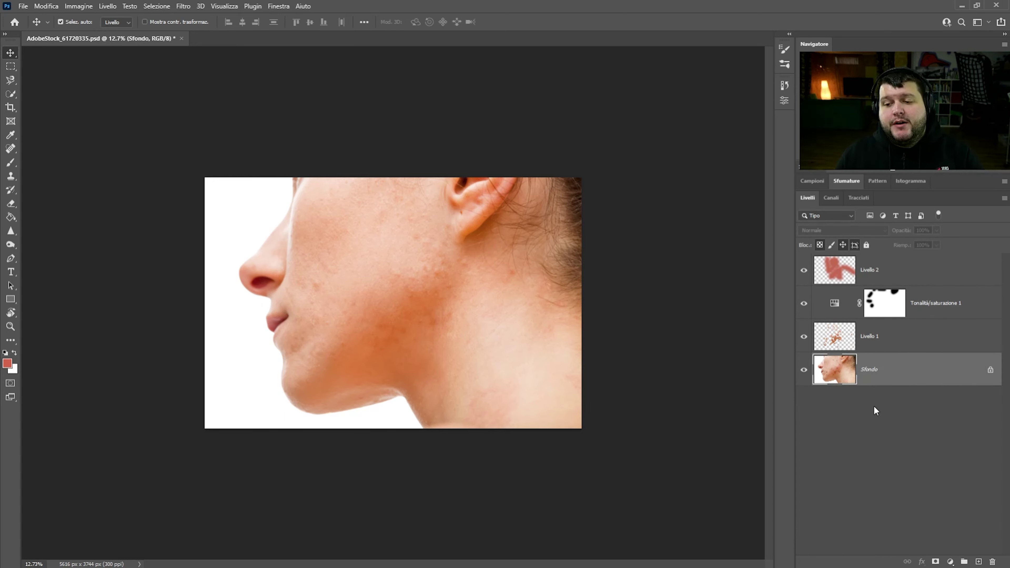
click(886, 337)
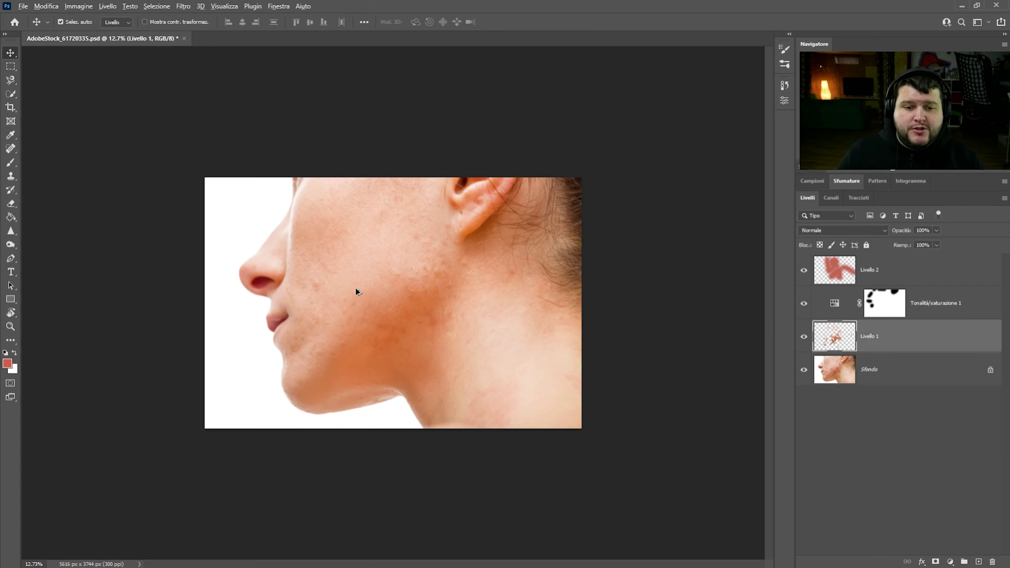
scroll(294, 286, up, 3)
scroll(218, 257, up, 2)
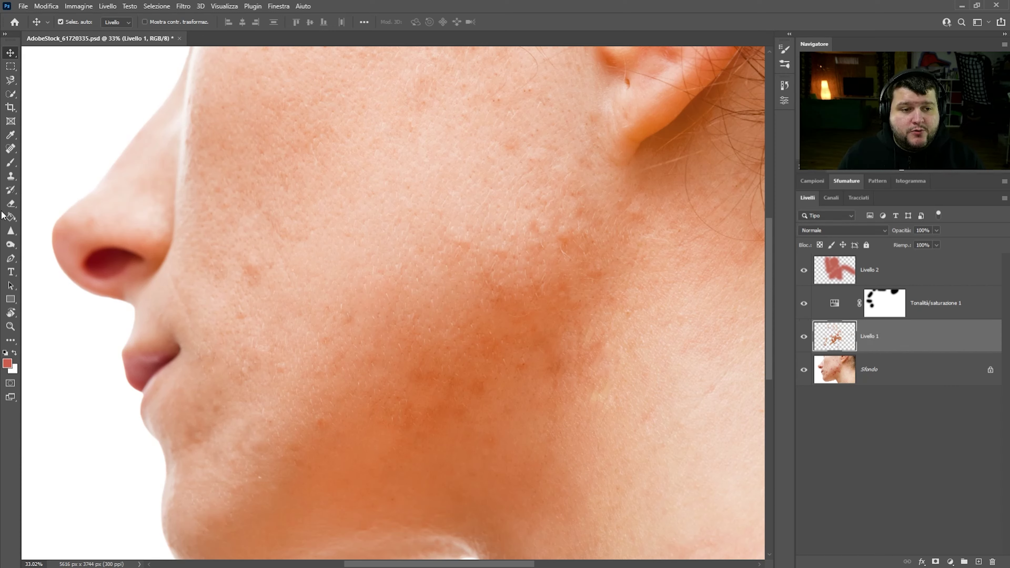
- Heal the blotch beside the nose and shrink the healing brush to 107 px
click(11, 151)
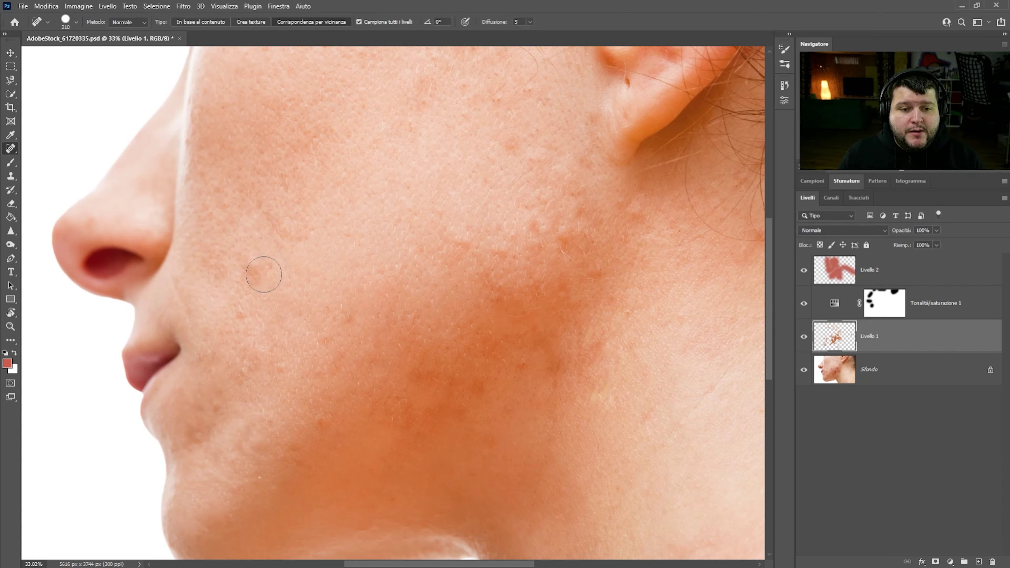
drag(256, 274, 258, 274)
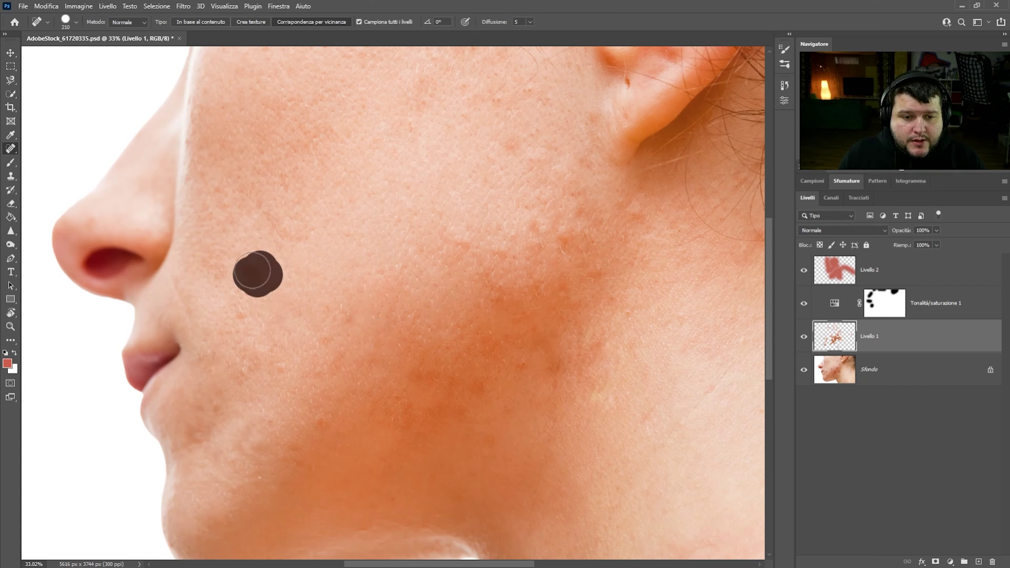
alt+right_click(242, 316)
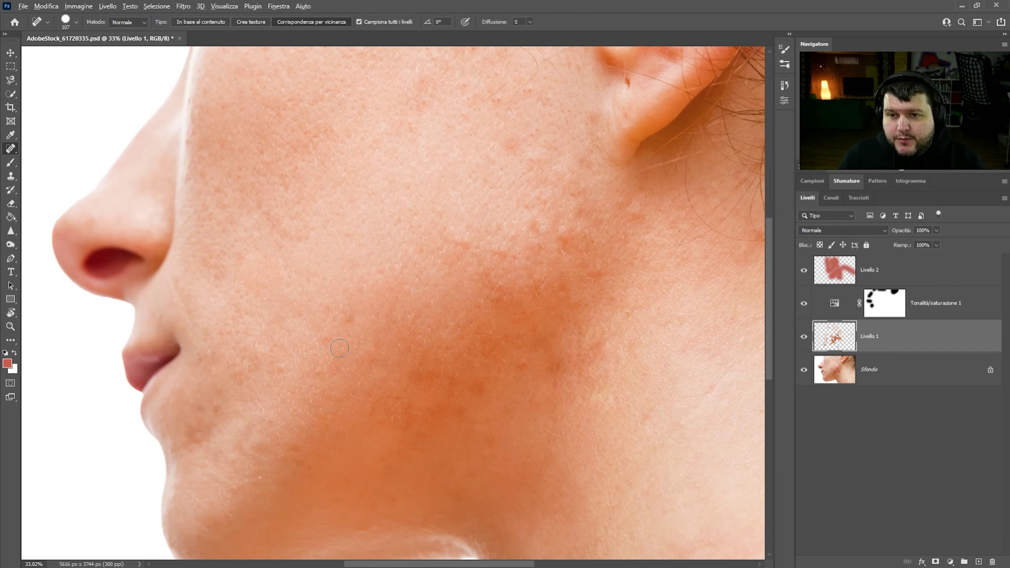
scroll(473, 155, up, 3)
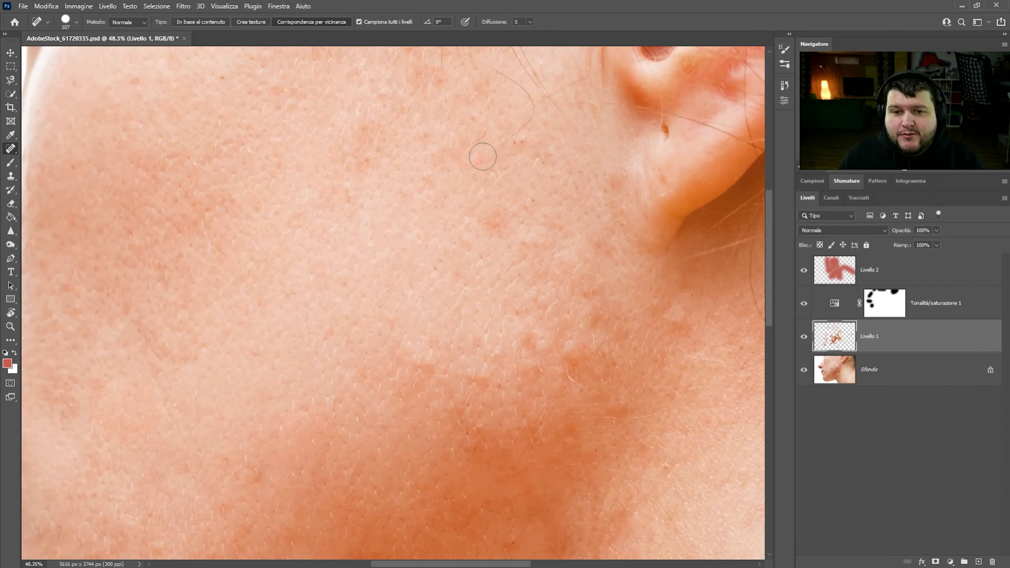
scroll(435, 197, down, 3)
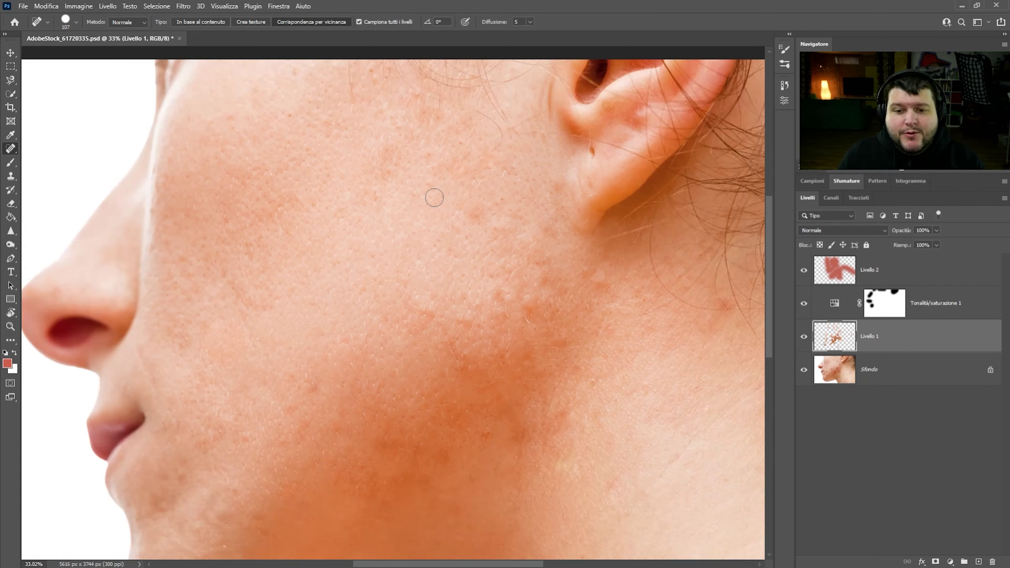
scroll(433, 198, down, 2)
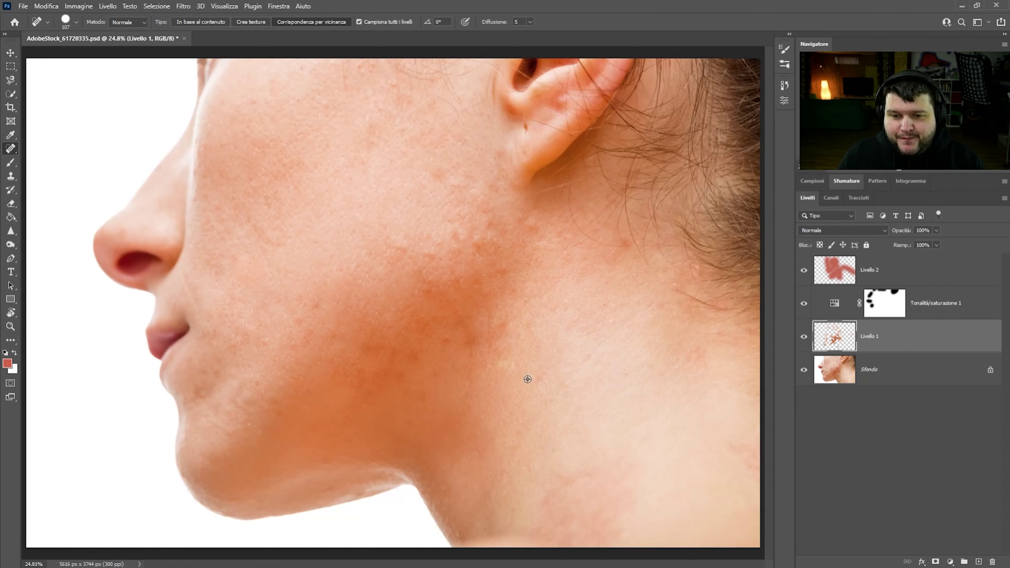
scroll(528, 380, down, 2)
scroll(477, 338, down, 1)
scroll(437, 299, down, 1)
scroll(611, 343, up, 1)
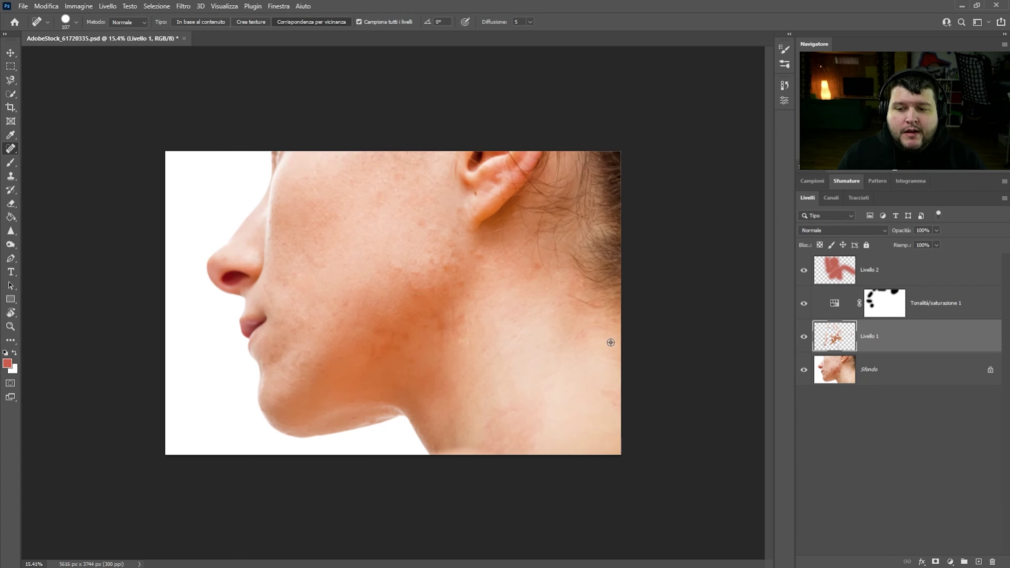
alt+click(804, 370)
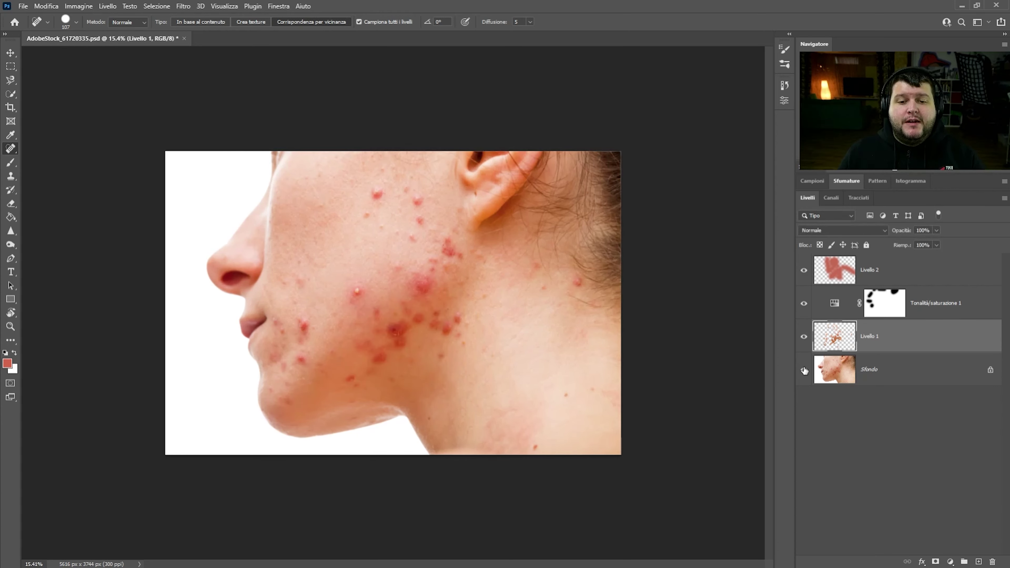
alt+click(804, 371)
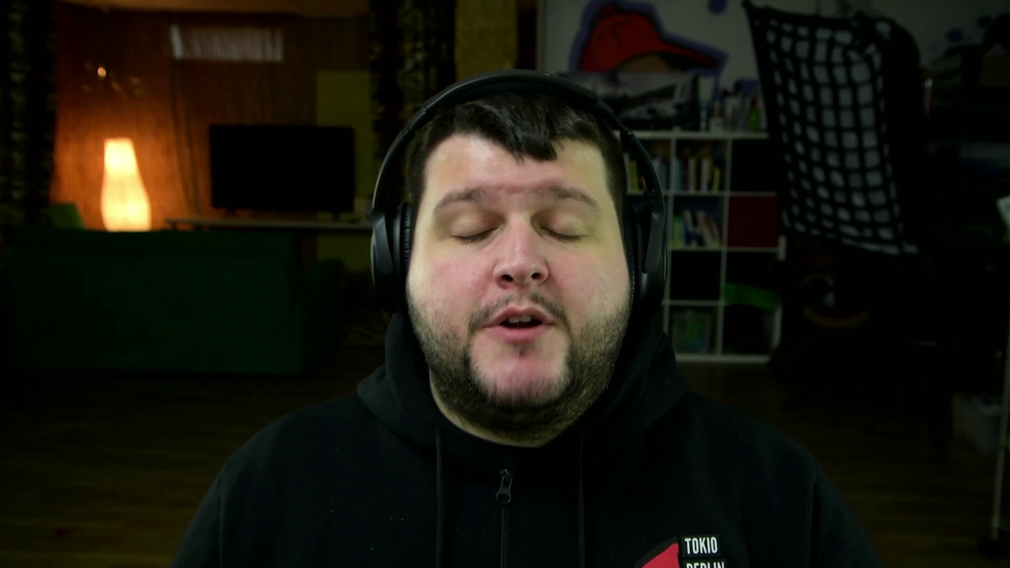